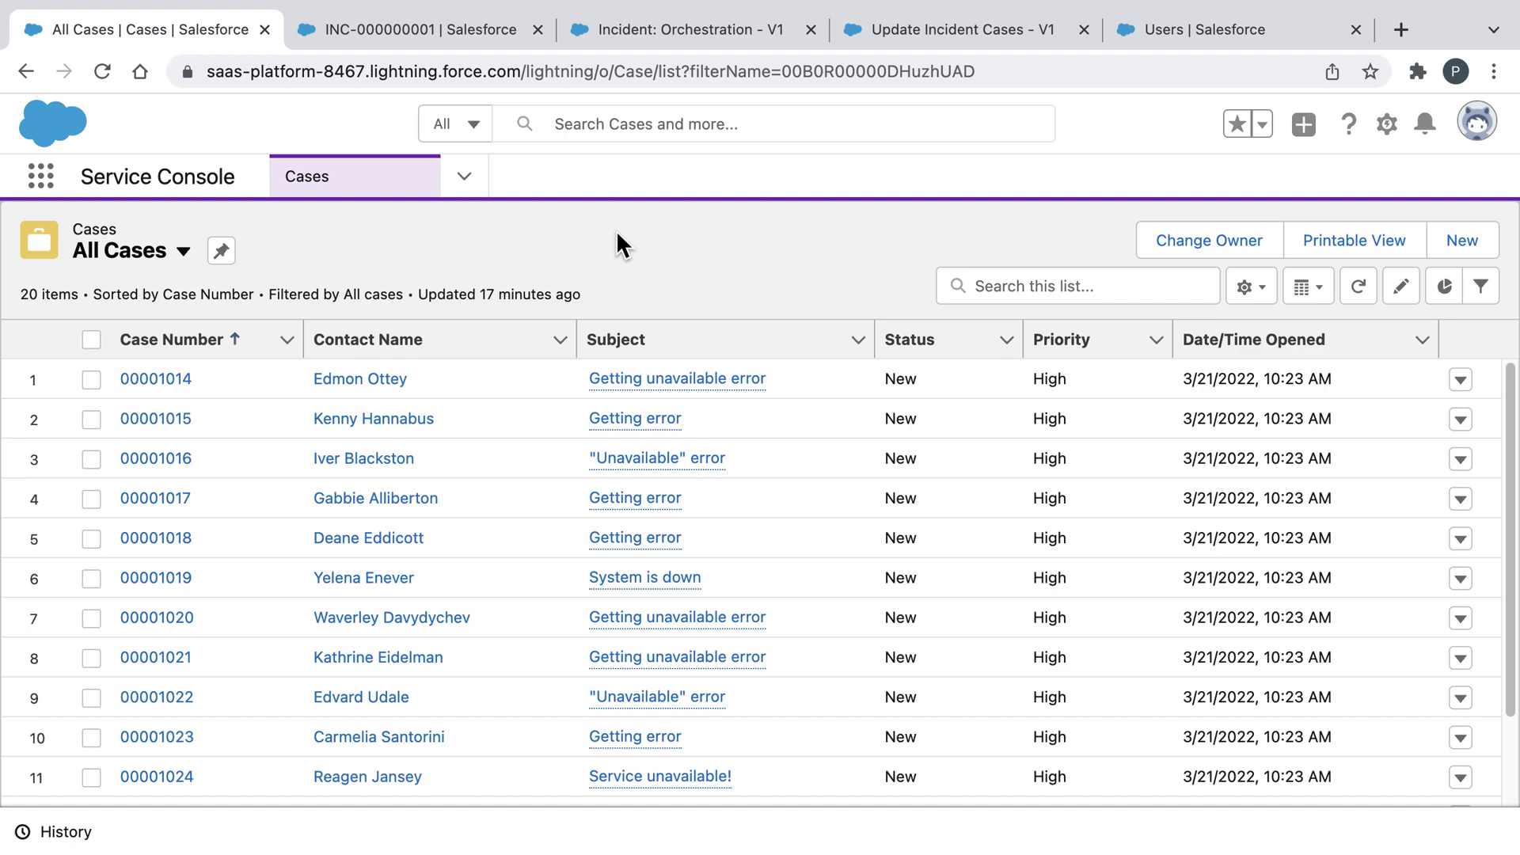
Review the INC-000000001 edit form, then view the Incident: Orchestration - V1 flow.
left_click(470, 31)
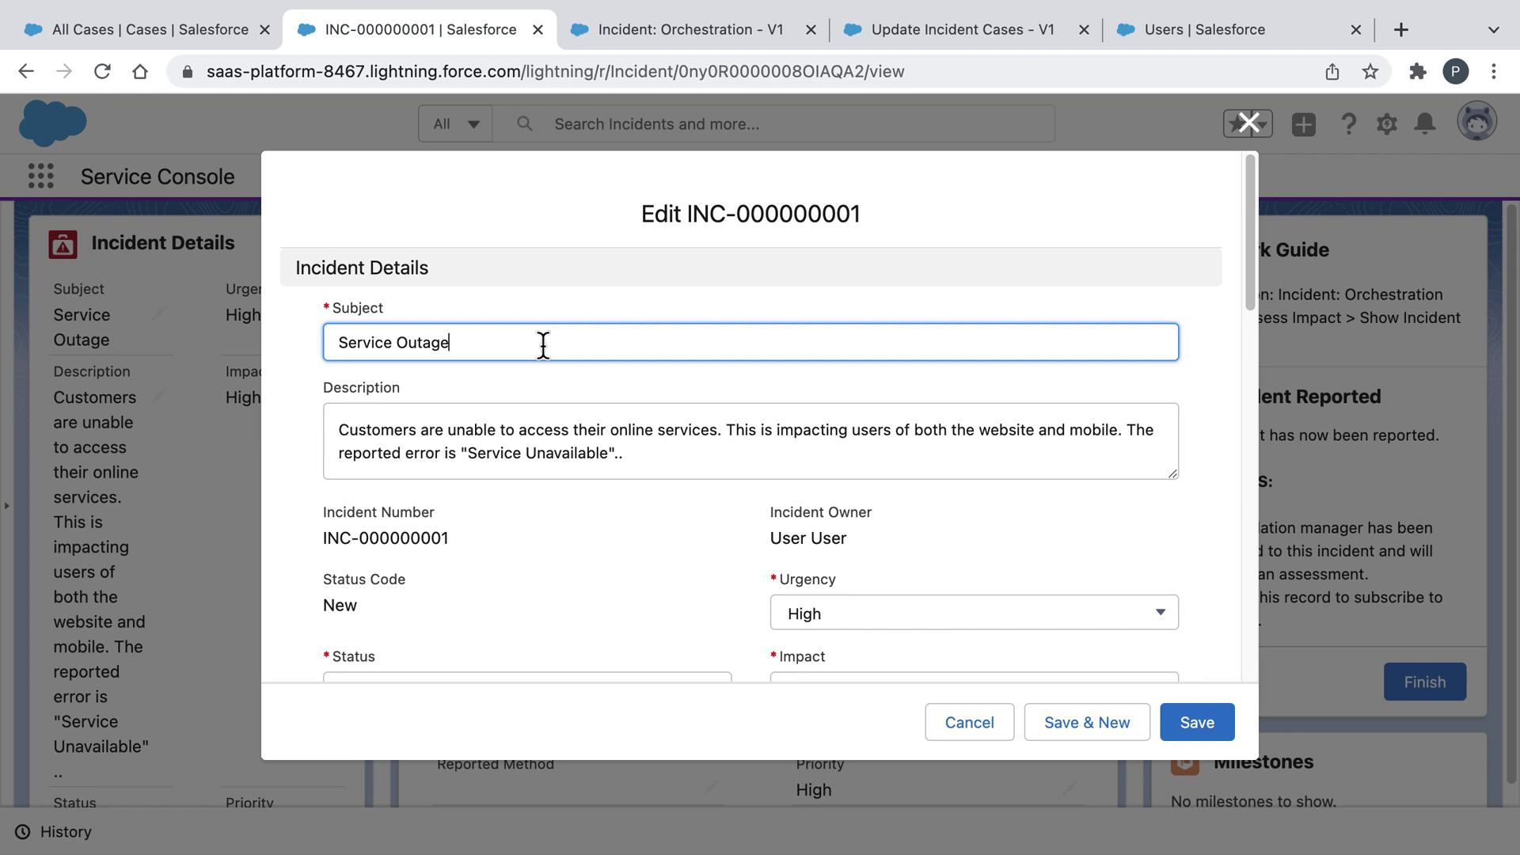
left_click(633, 30)
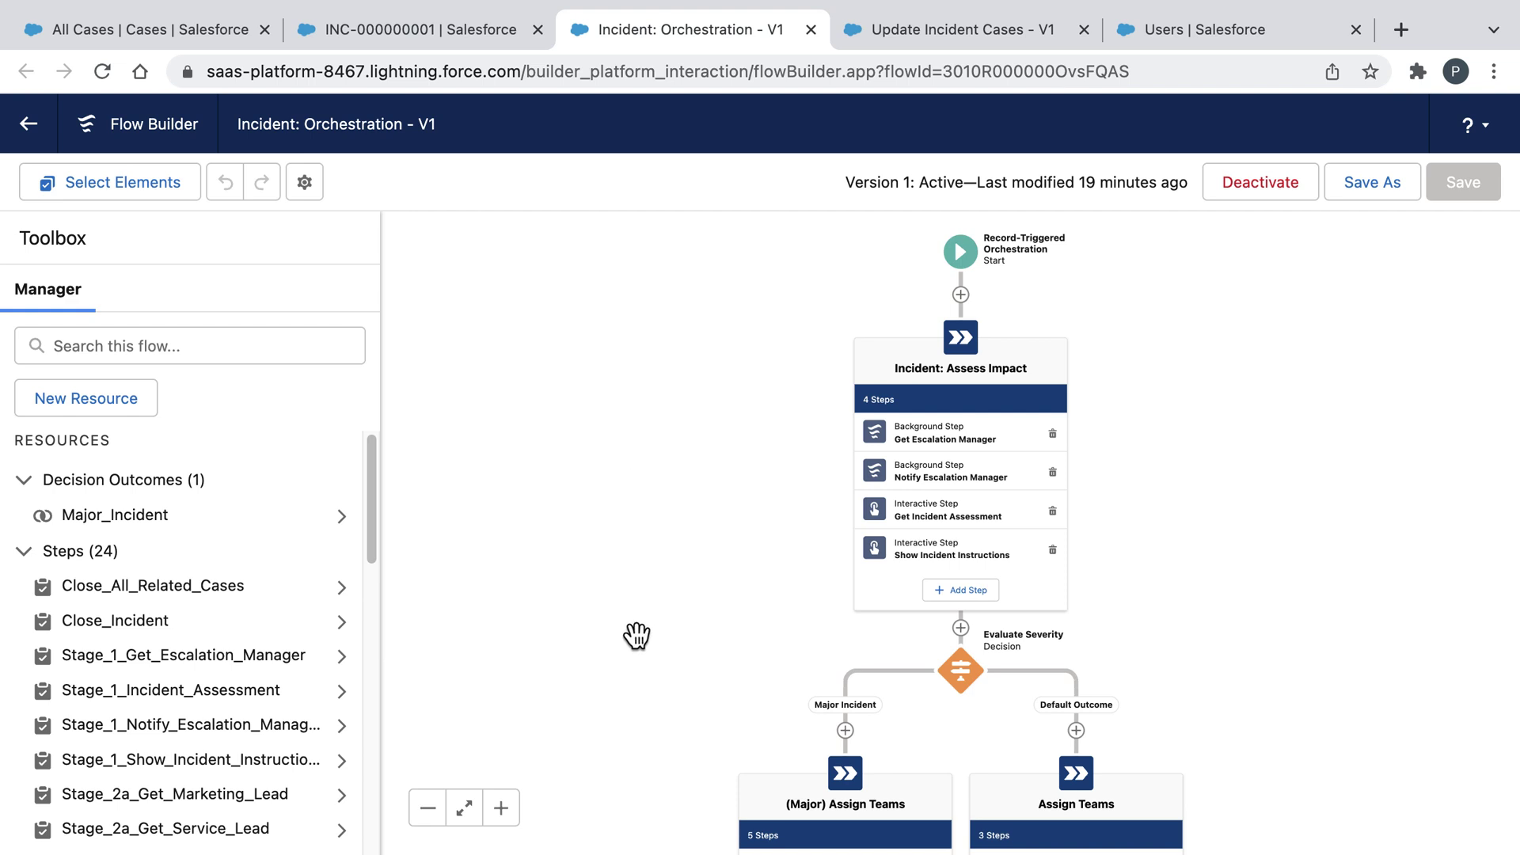
left_click_drag(634, 640, 627, 332)
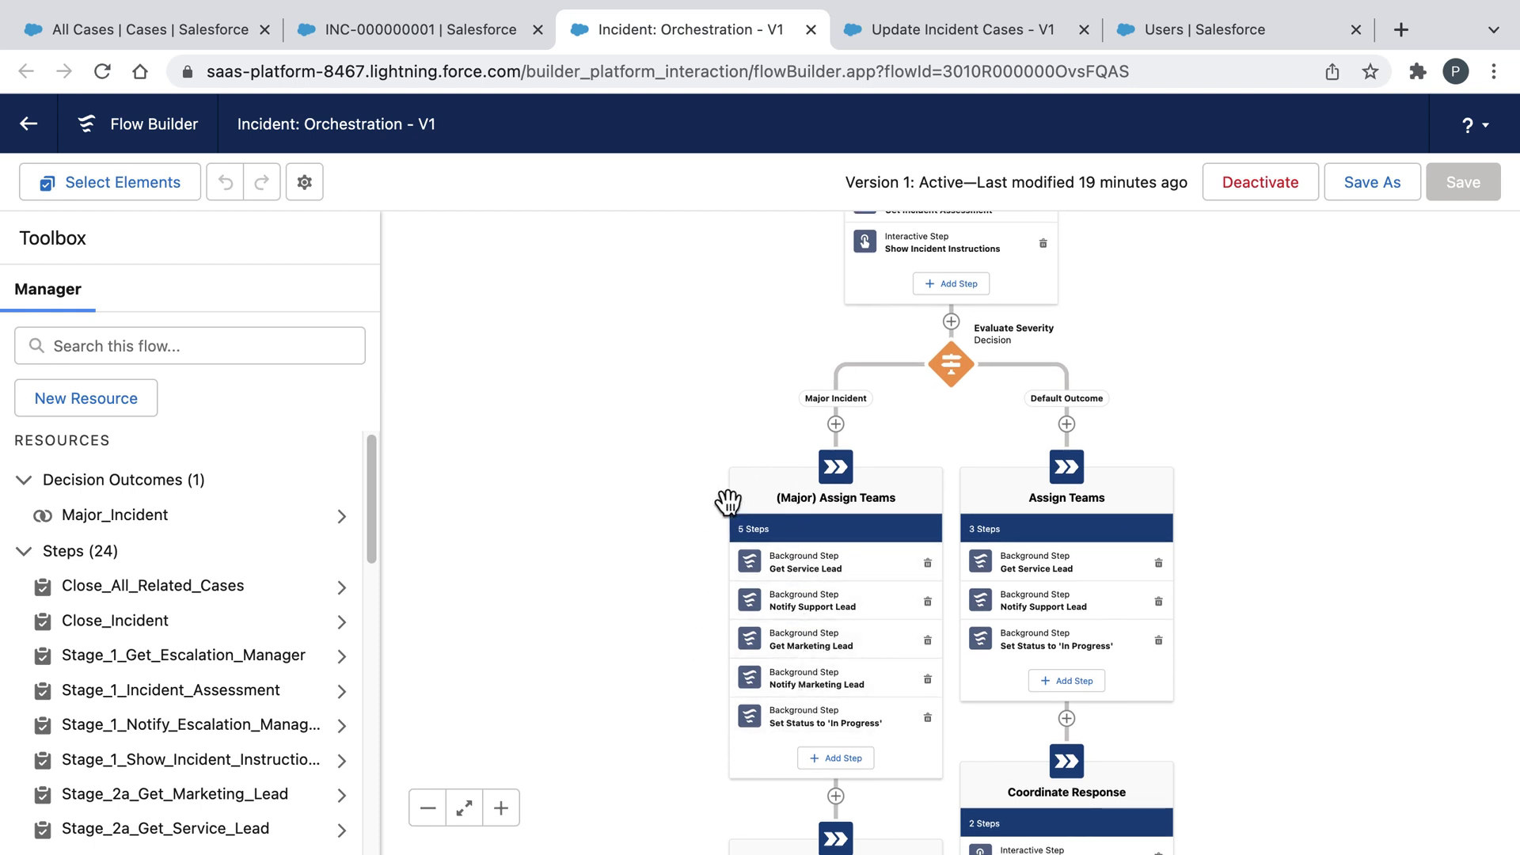
left_click(930, 20)
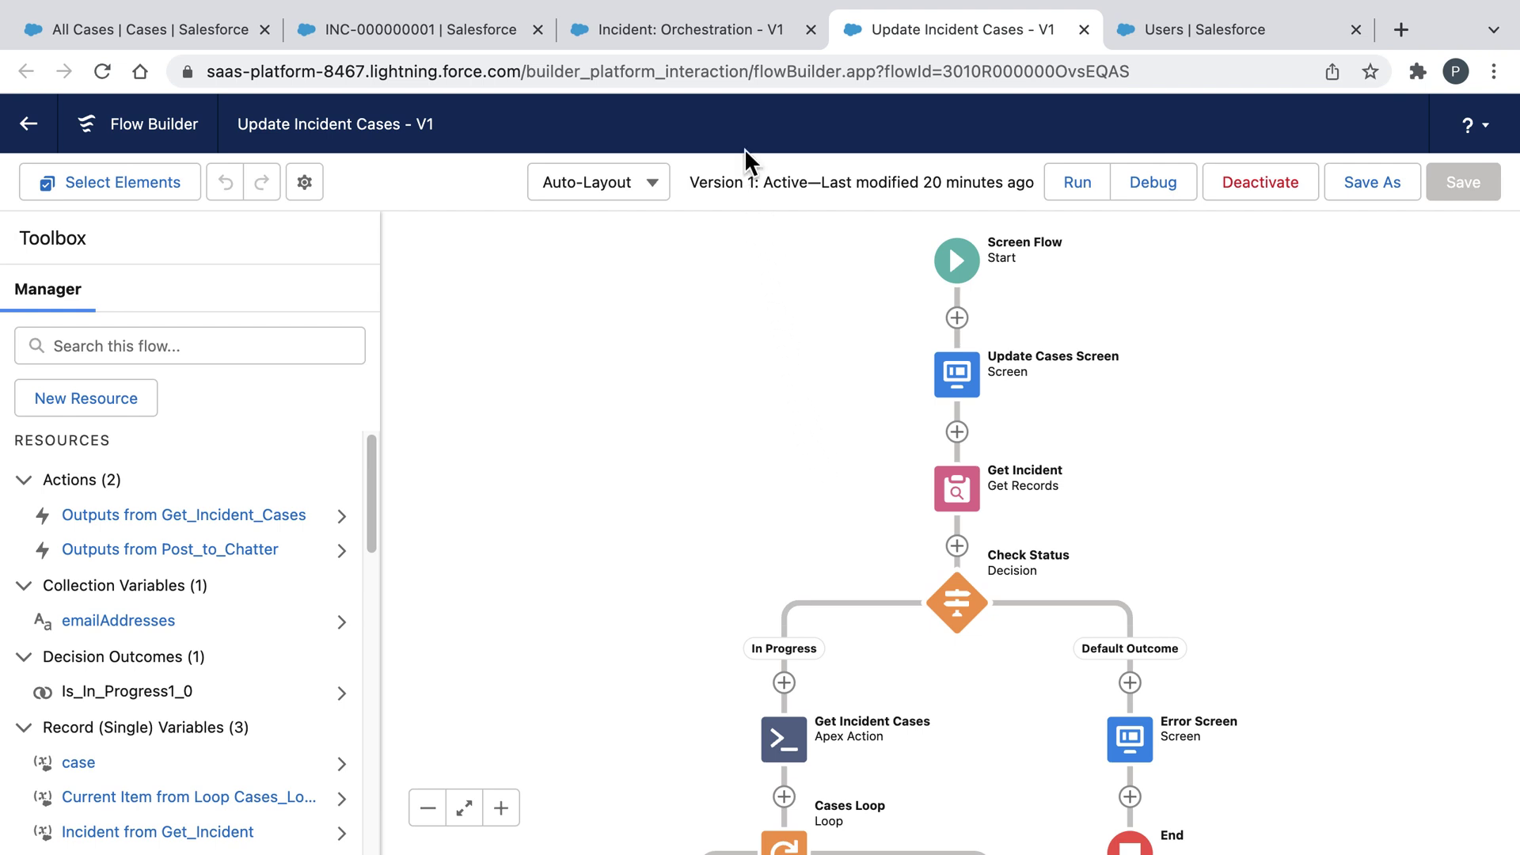
left_click(719, 30)
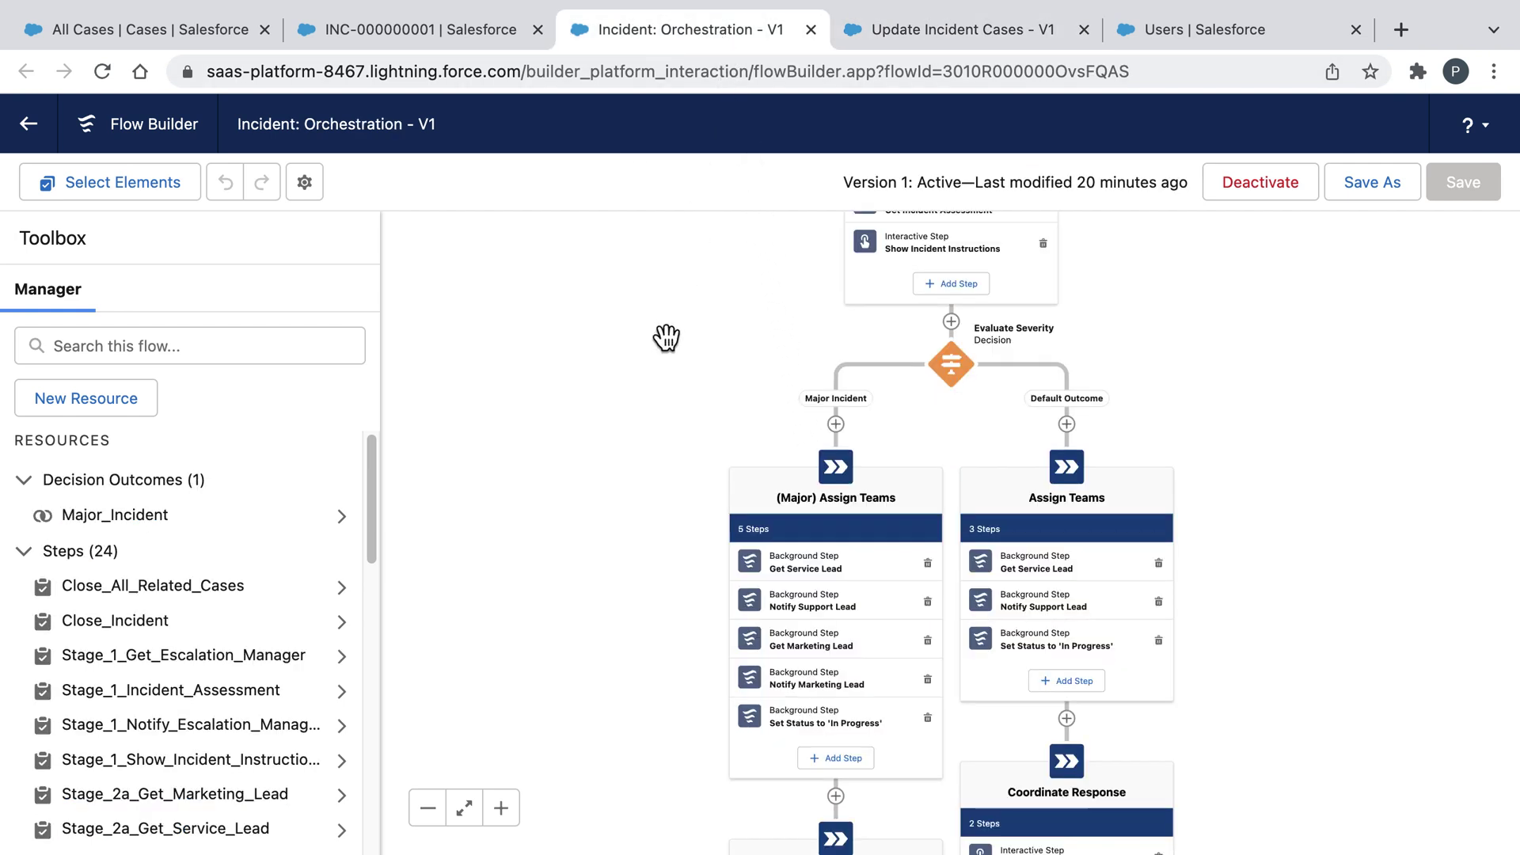
scroll(668, 335, "up", 5)
left_click_drag(608, 625, 613, 674)
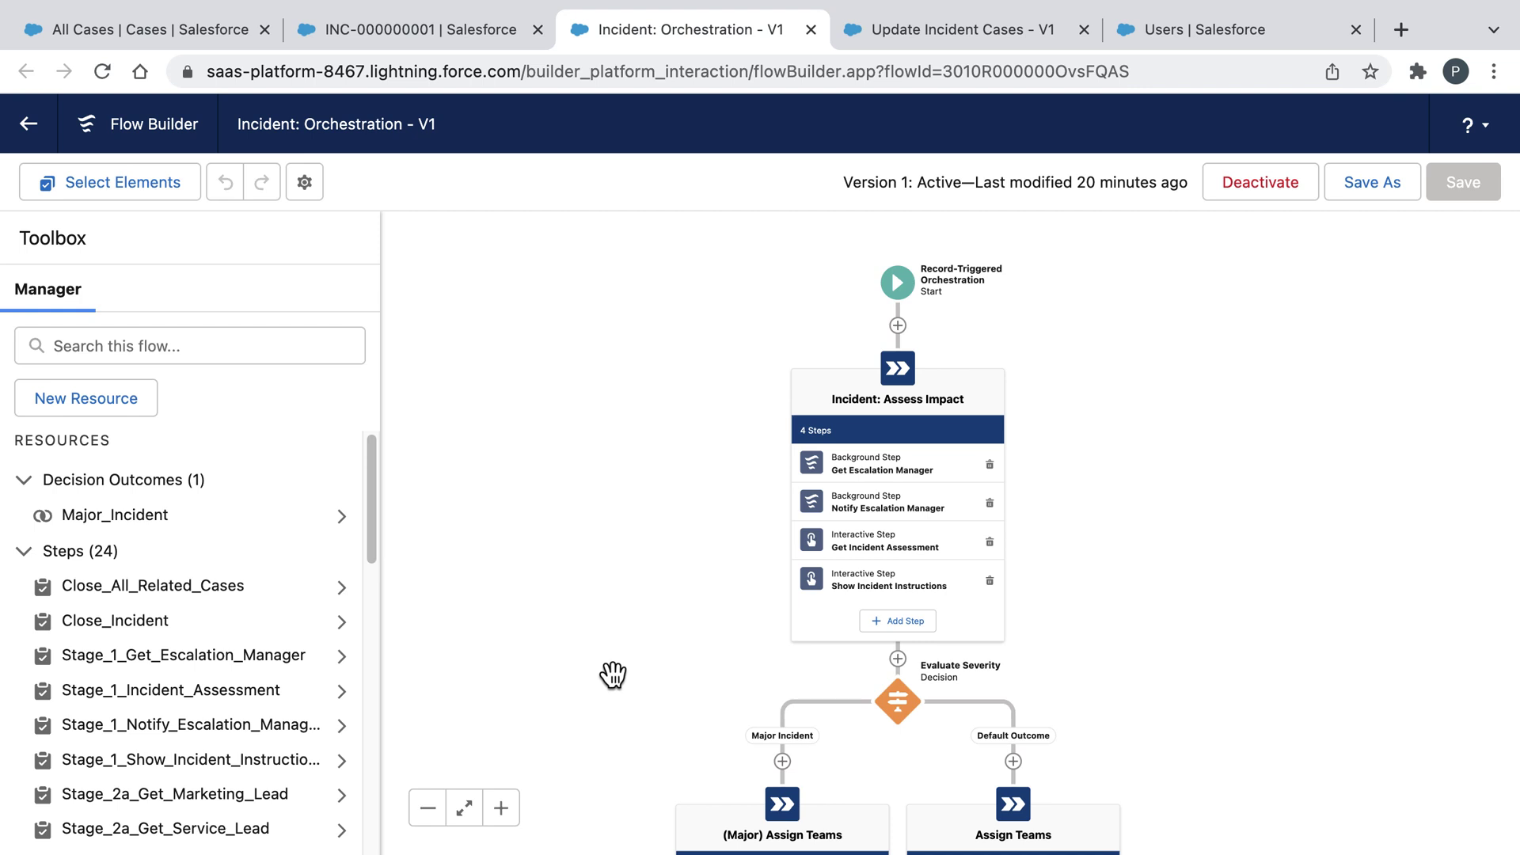
Inspect the flow's Start trigger, then save incident INC-000000001 from its edit form.
left_click(898, 294)
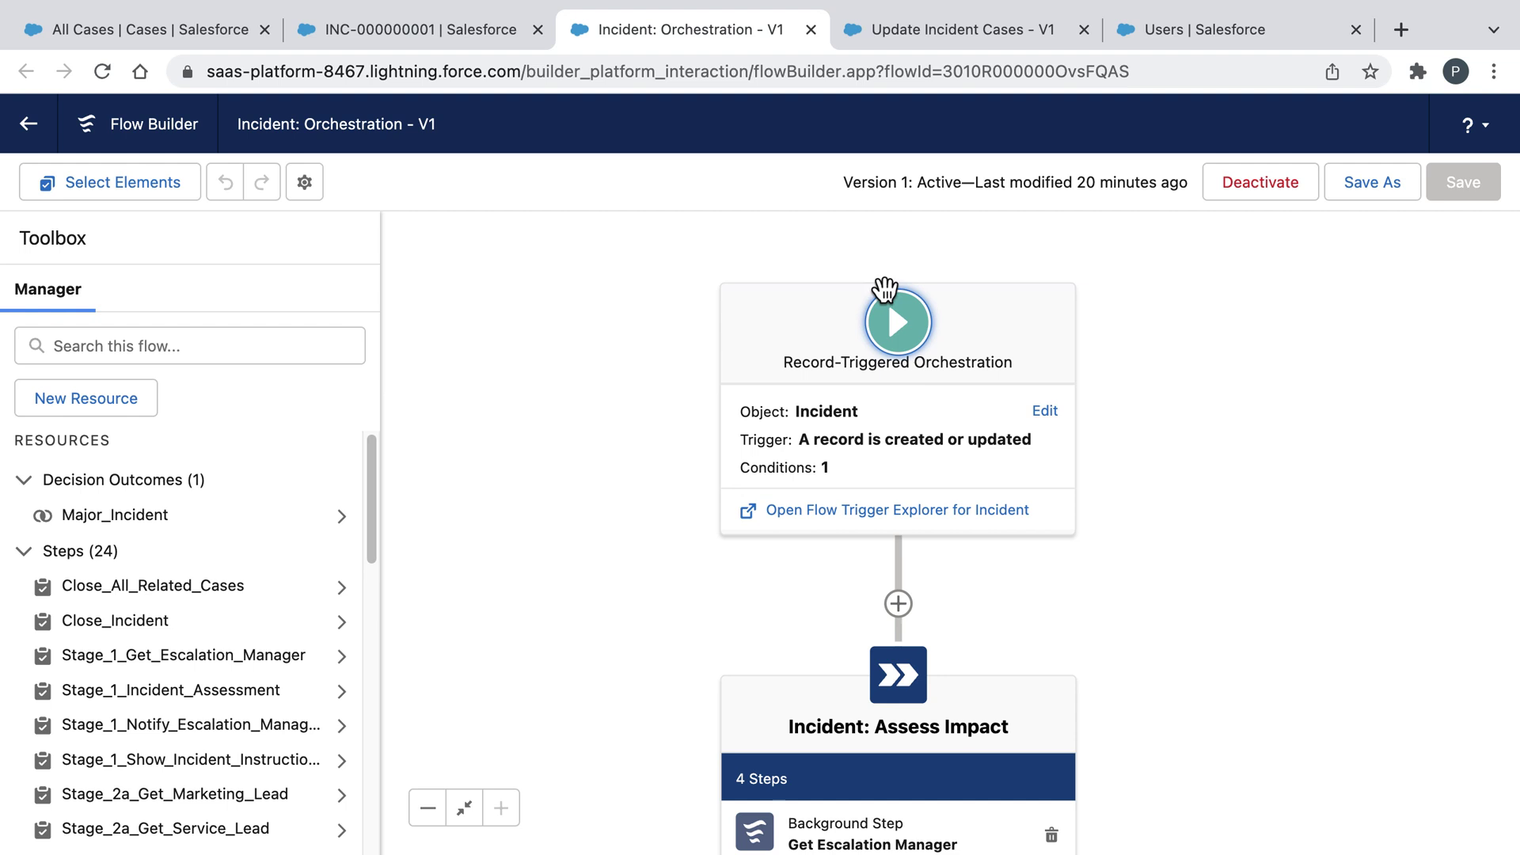
left_click(473, 28)
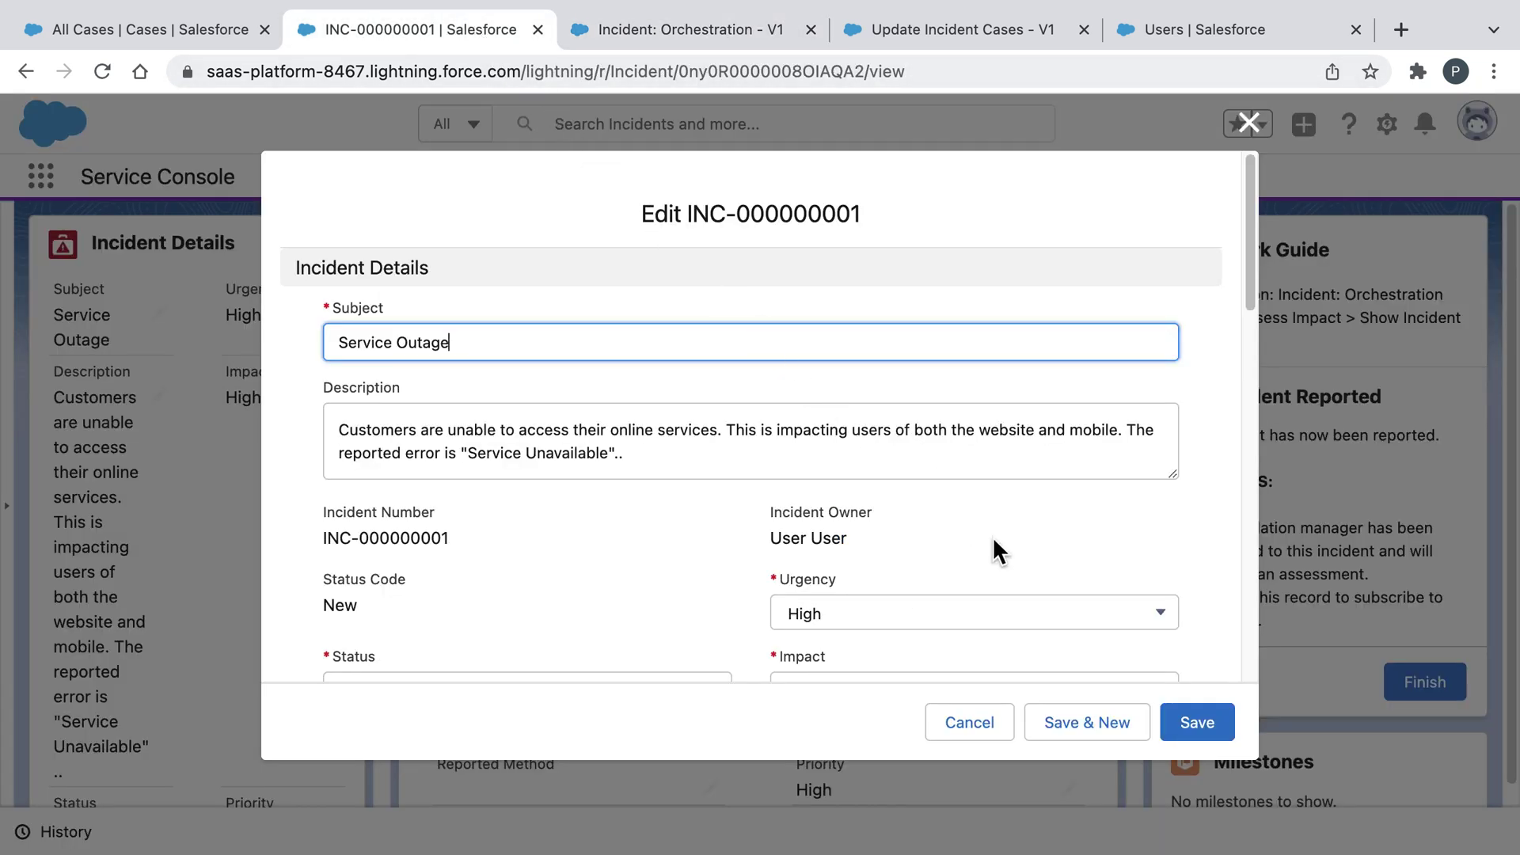
left_click(1198, 722)
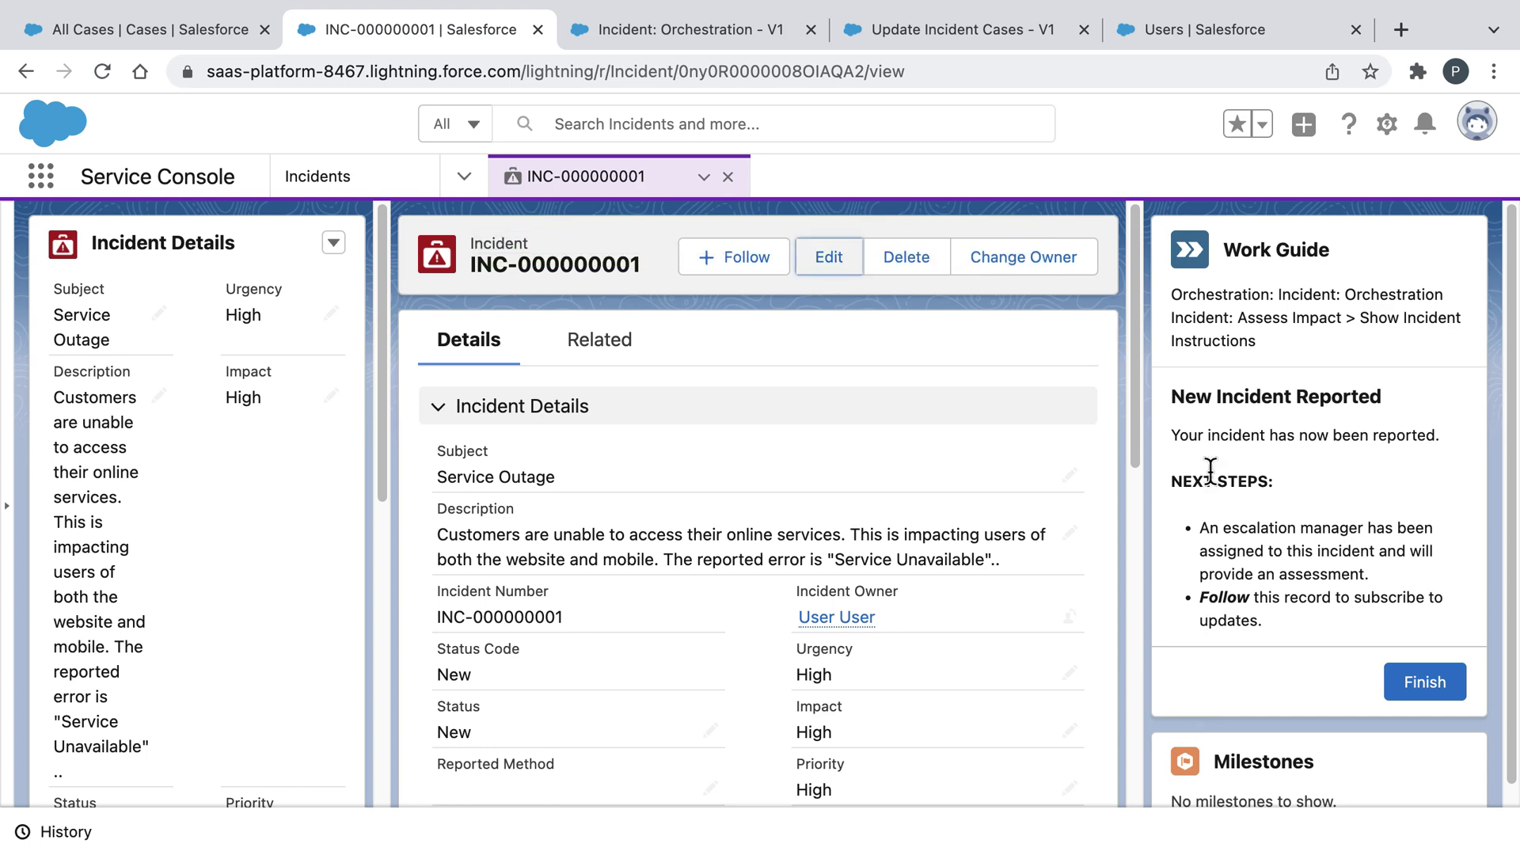
Log in as the escalation manager and open INC-000000001 from the New Incident Reported notification.
left_click(1194, 38)
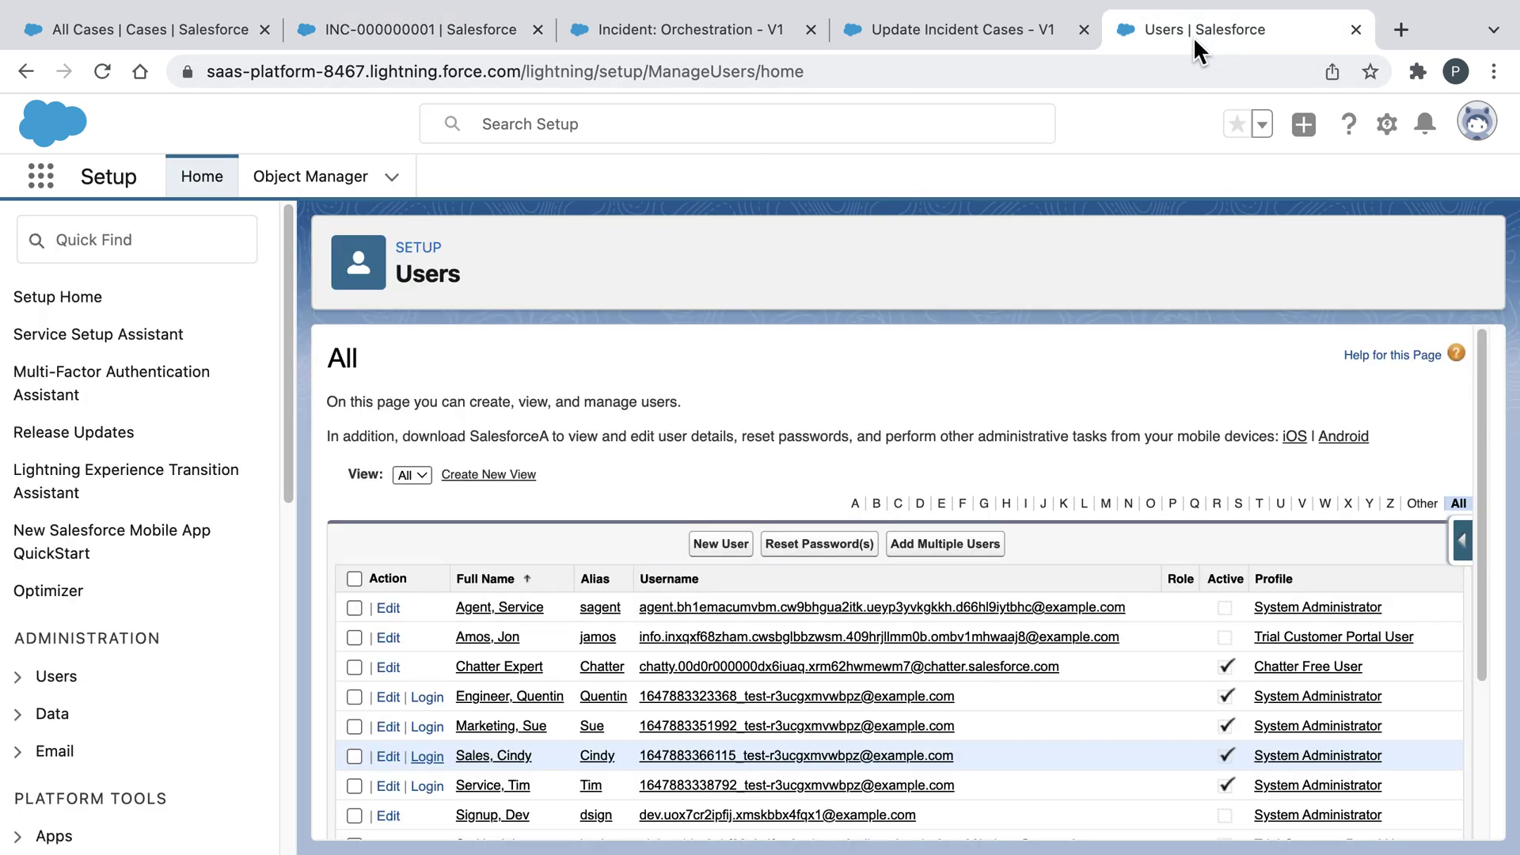
left_click(426, 697)
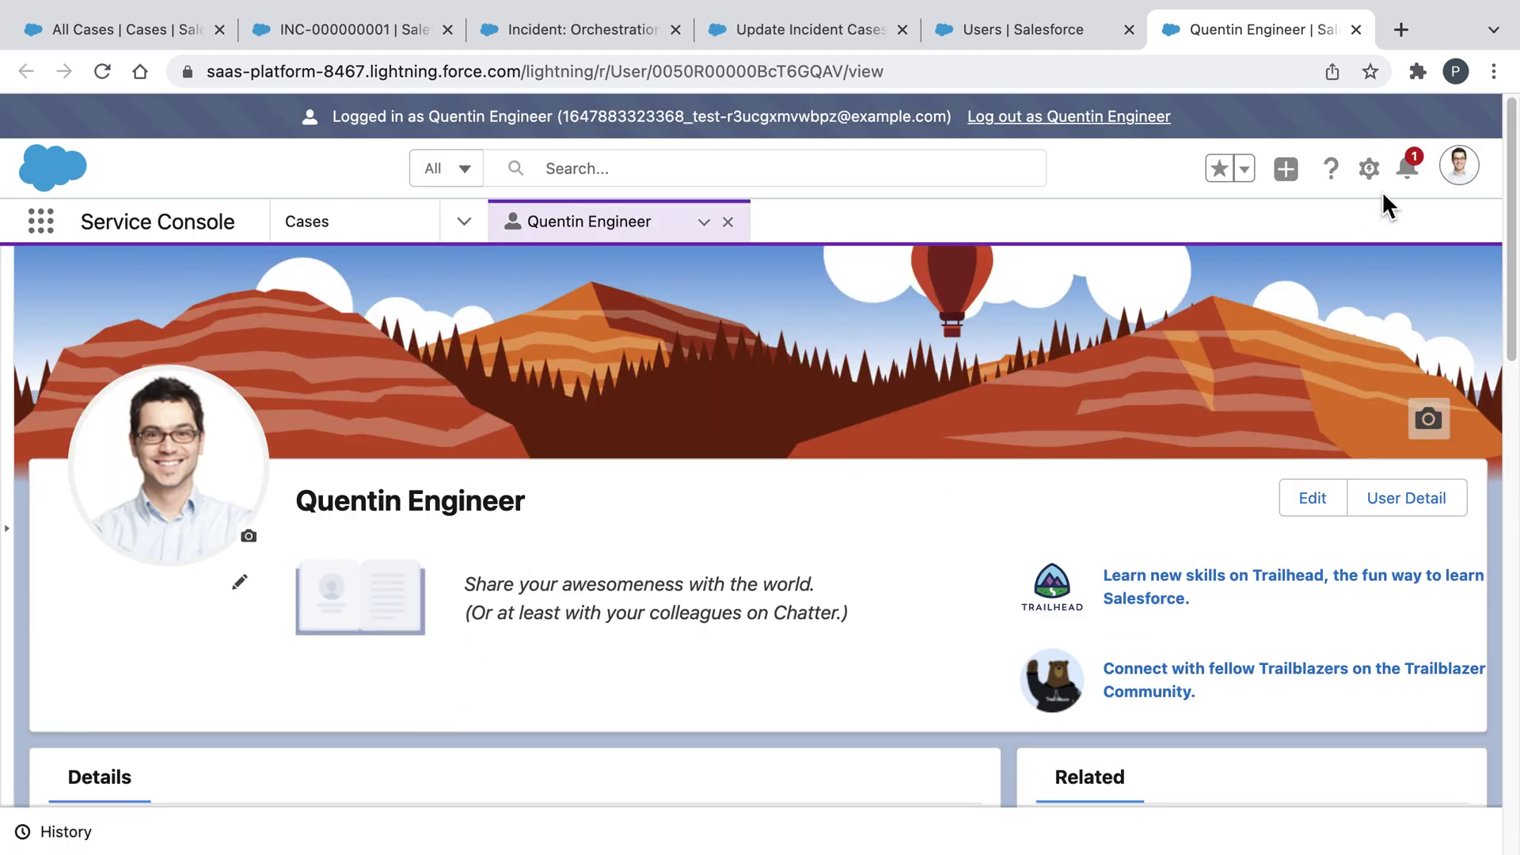
left_click(1405, 178)
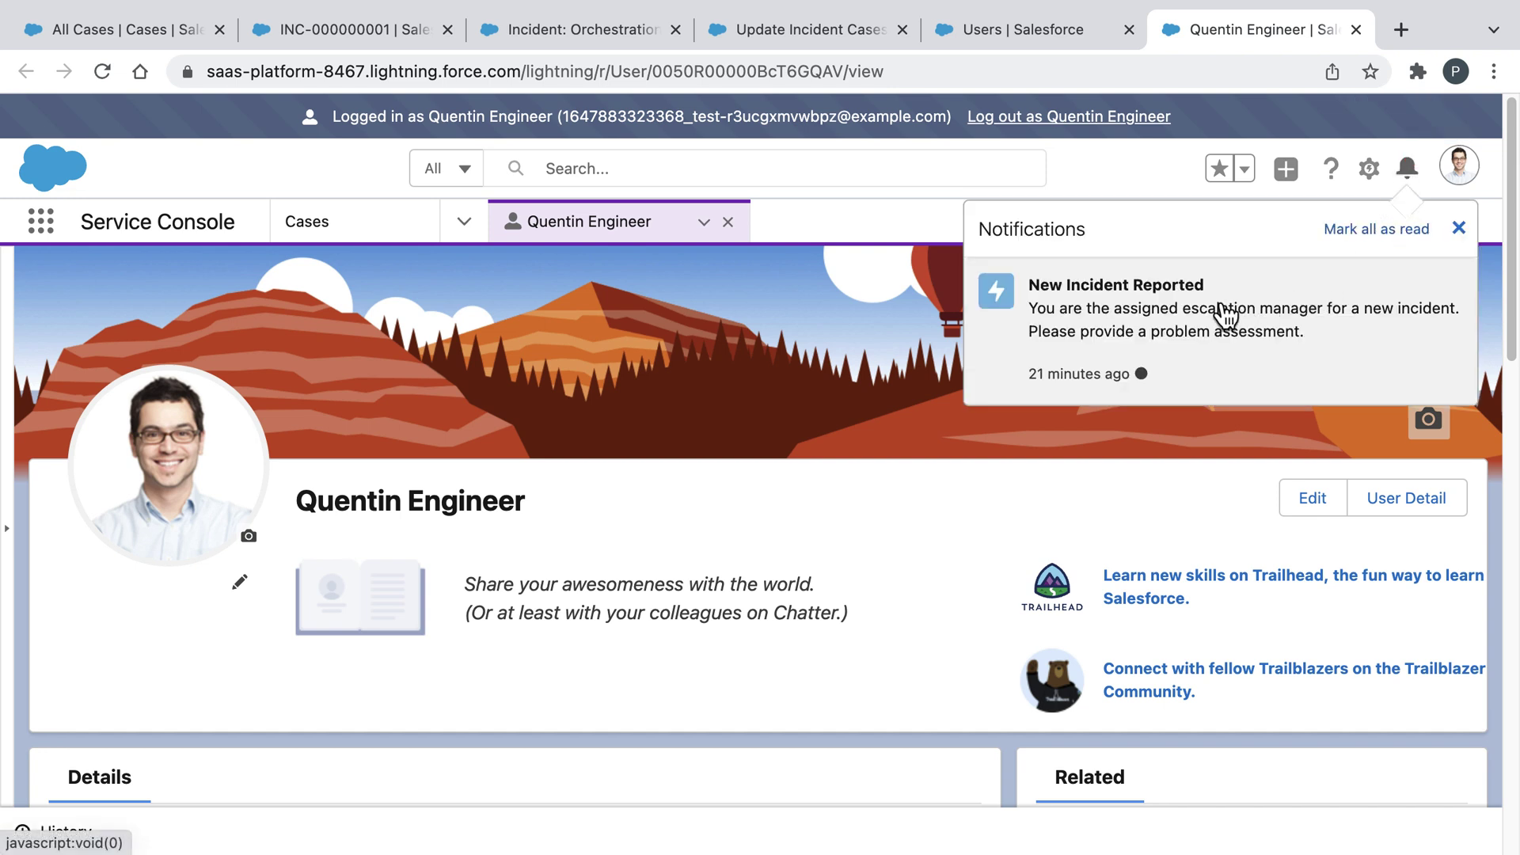
left_click(1225, 314)
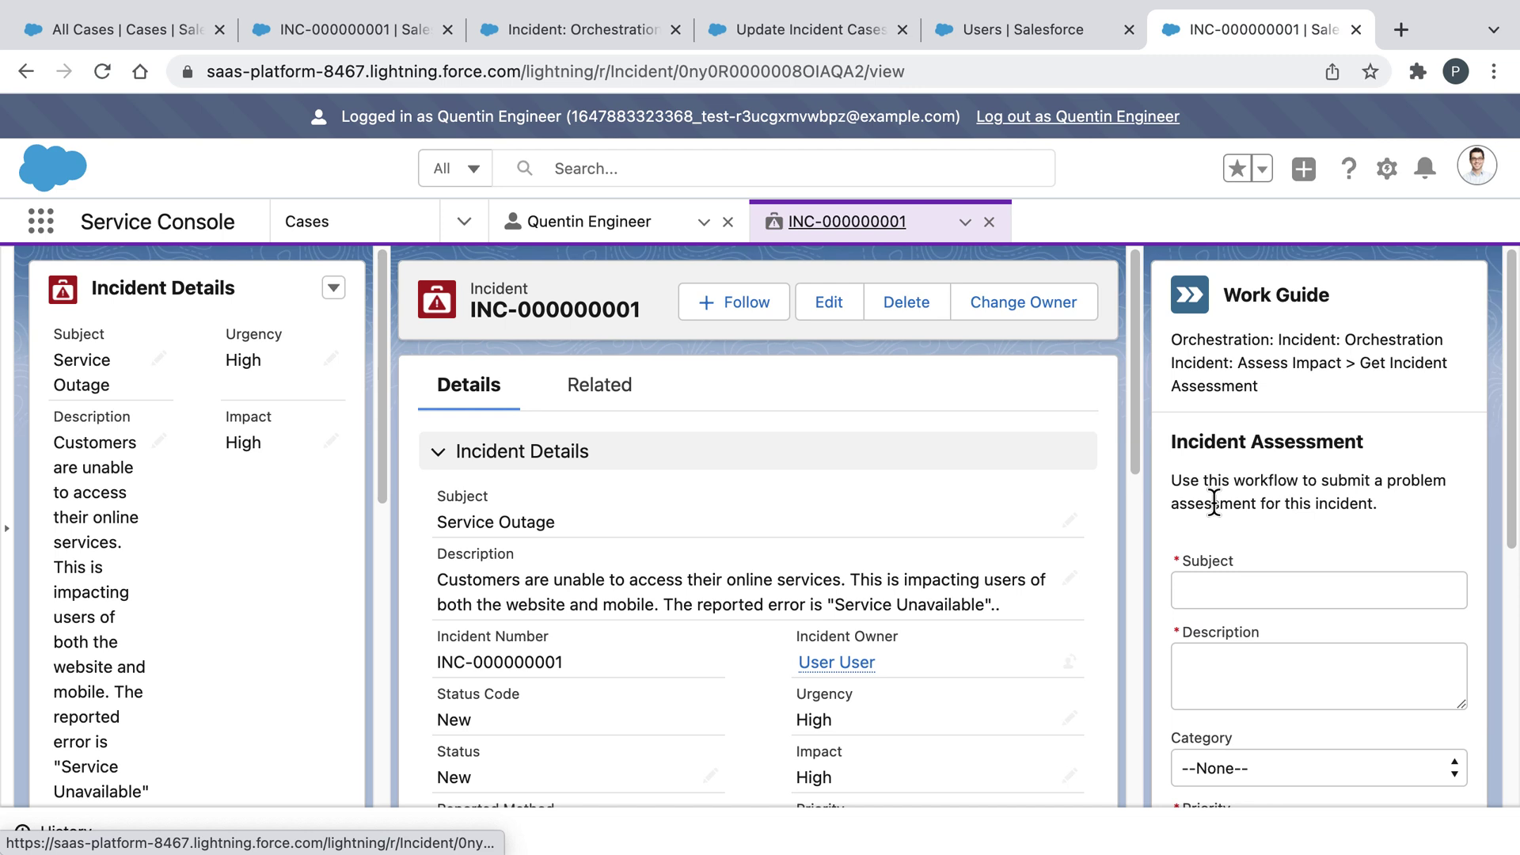
Enter assessment subject 'Router Failure' and paste the prepared description.
left_click(1216, 587)
type("Router Failure")
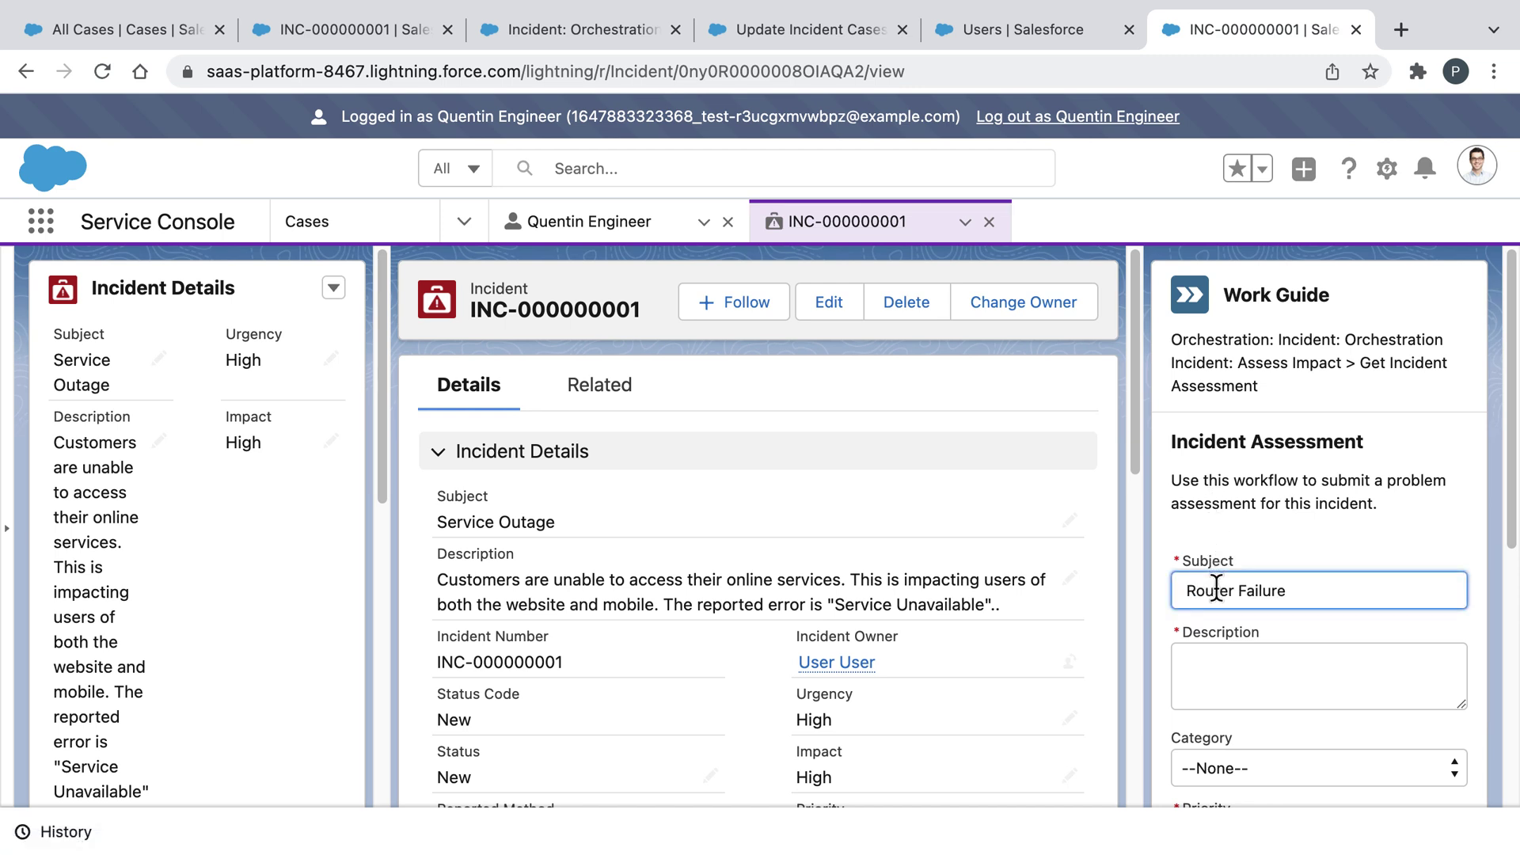
left_click(1215, 675)
key("super+v")
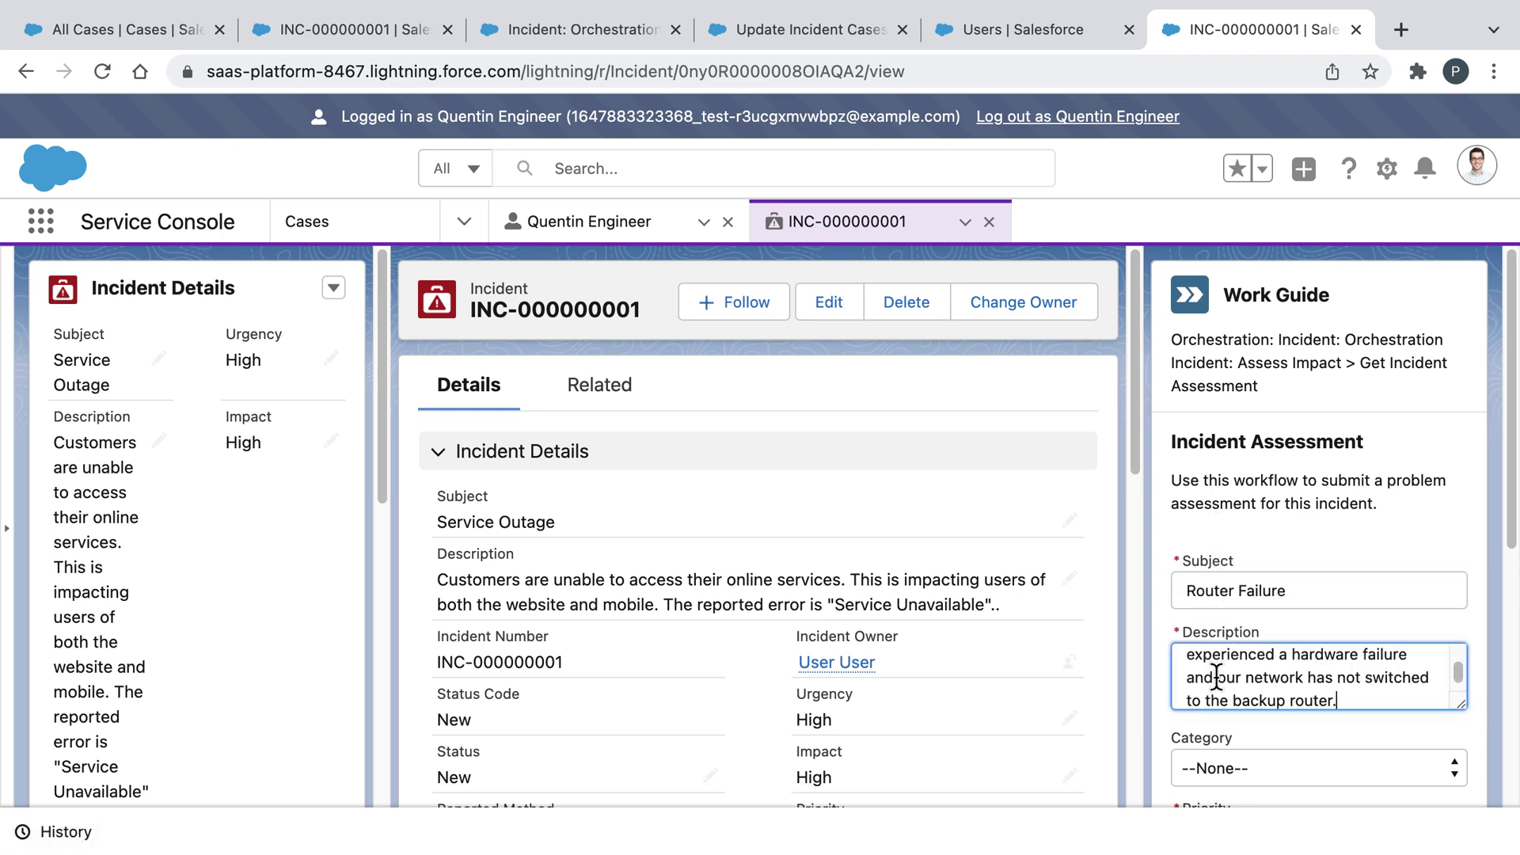
Flag it as a major incident, submit the assessment, and log out.
scroll(1216, 677, "down", 2)
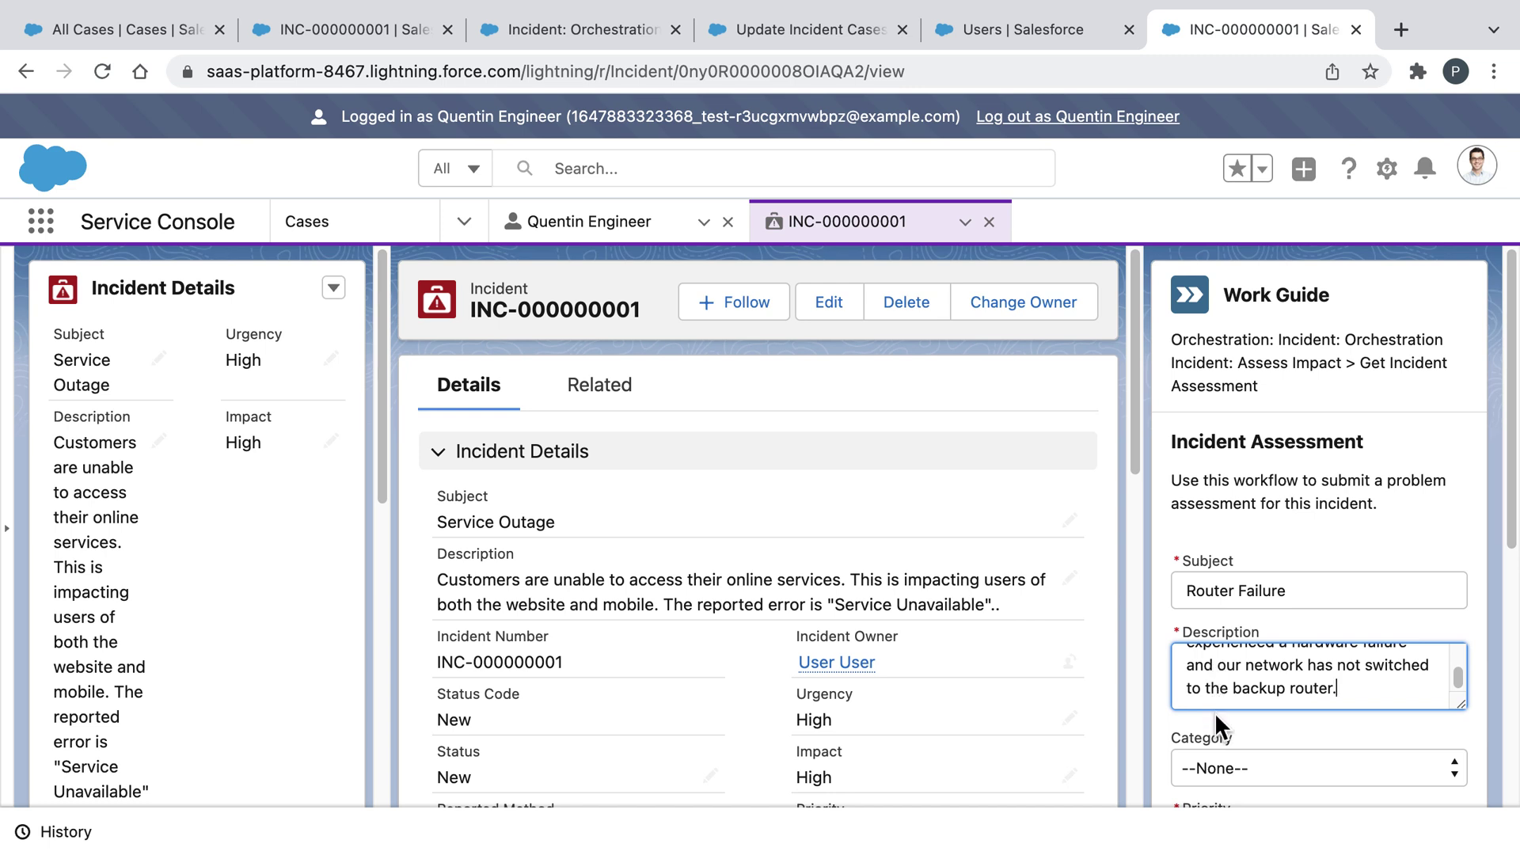
scroll(1214, 716, "down", 1)
scroll(1214, 715, "down", 4)
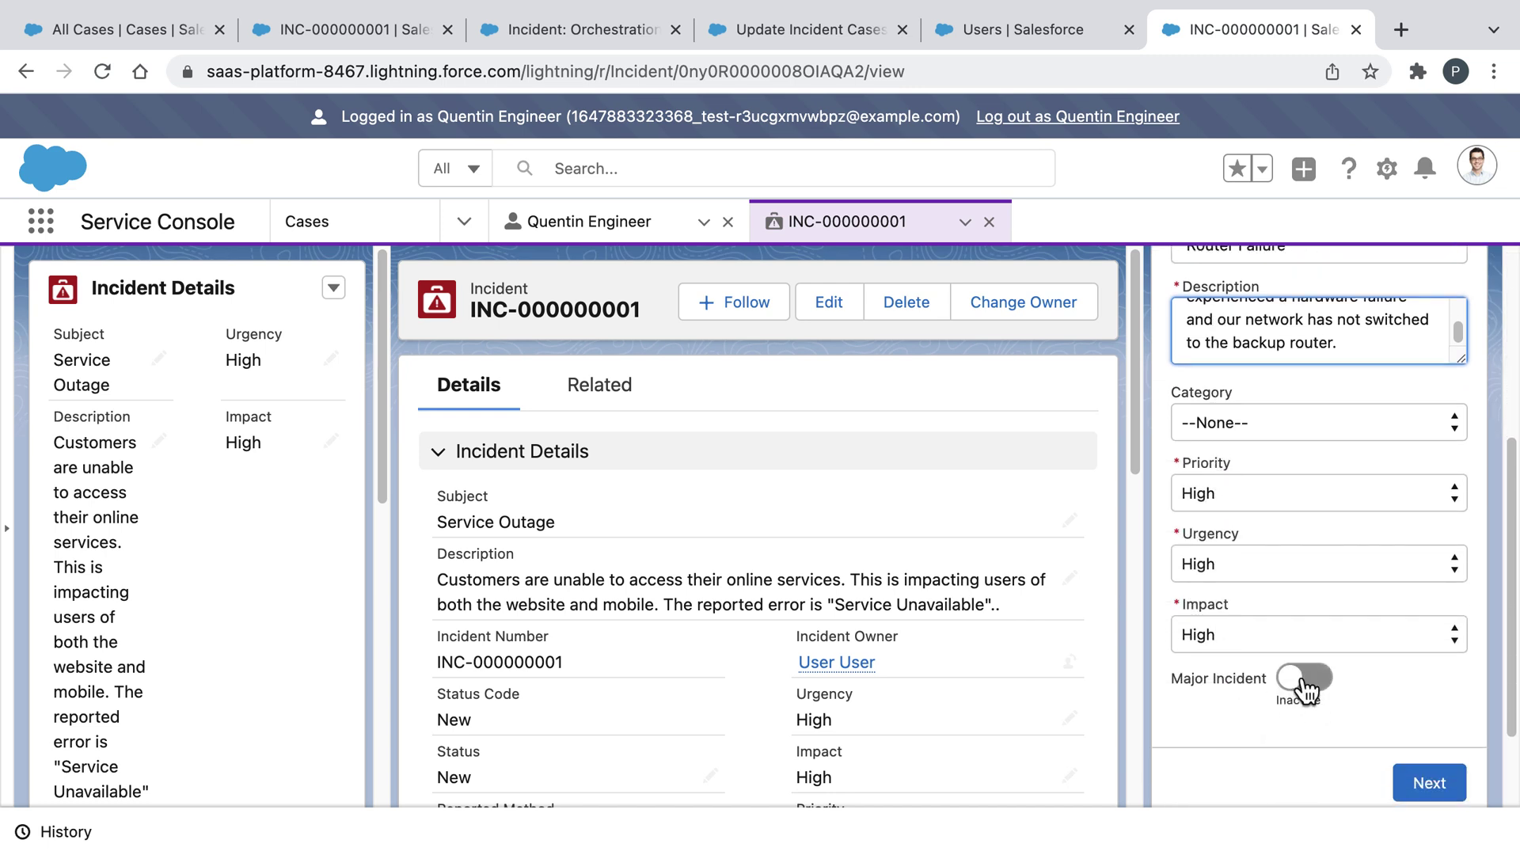
left_click(1302, 681)
scroll(1385, 684, "down", 2)
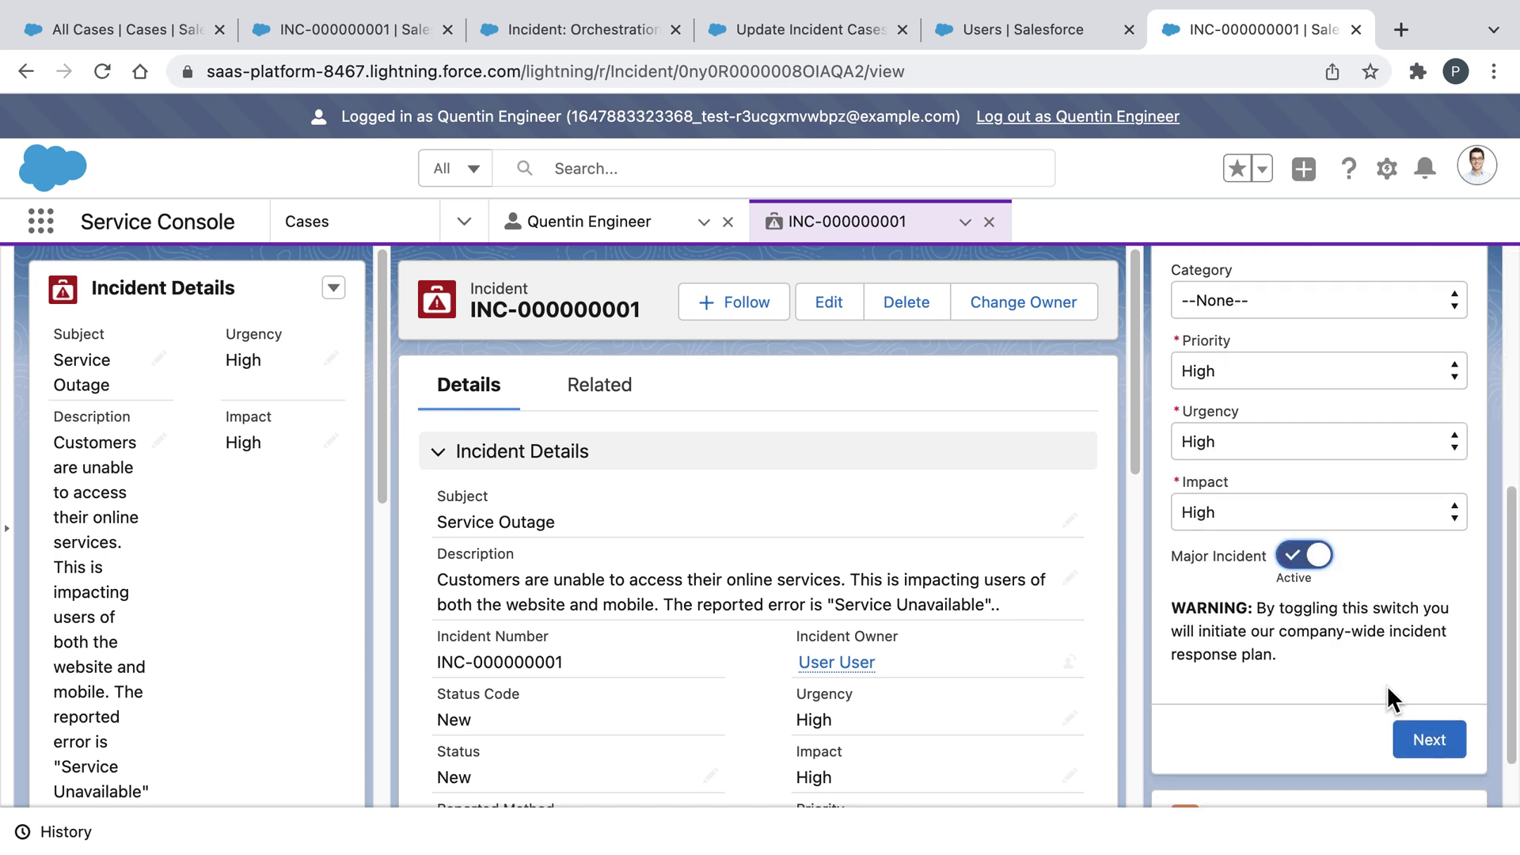
left_click(1420, 741)
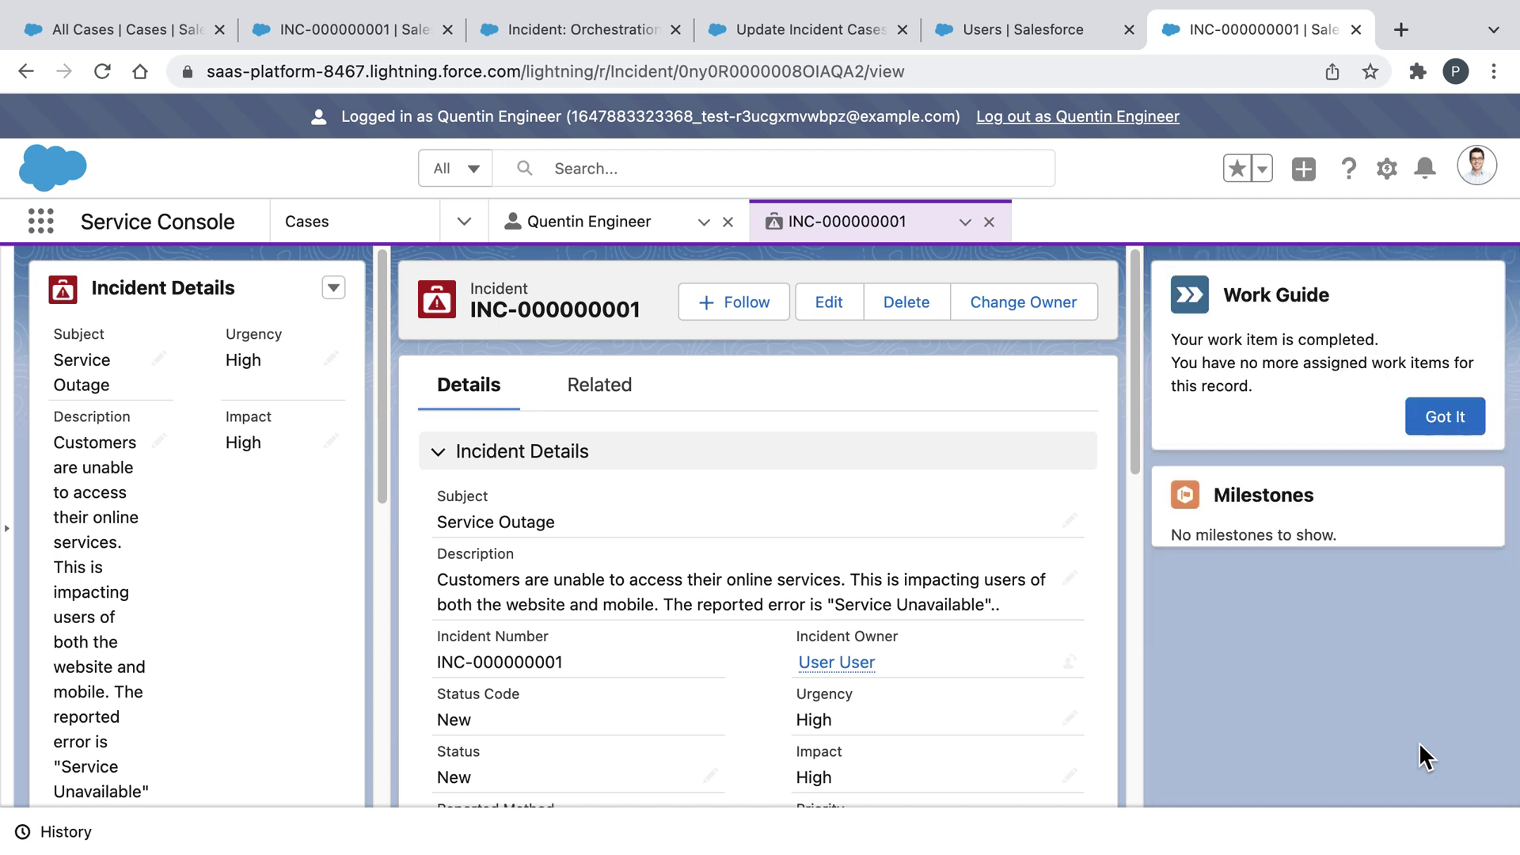
left_click(1134, 120)
Close the logged-out session and return to the orchestration flow's Assign Teams stages.
left_click(1353, 32)
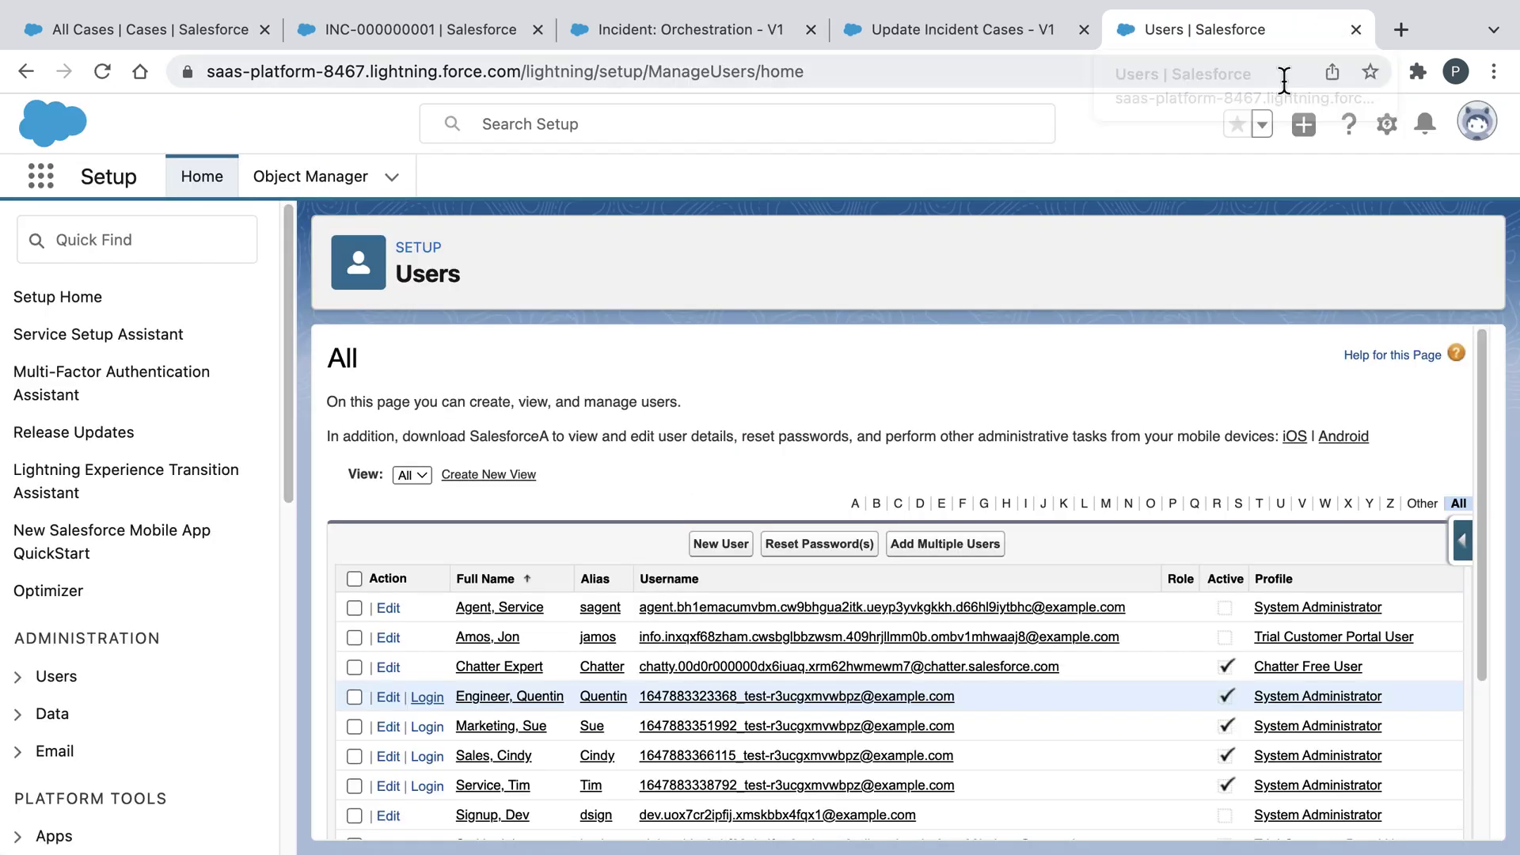
left_click(722, 33)
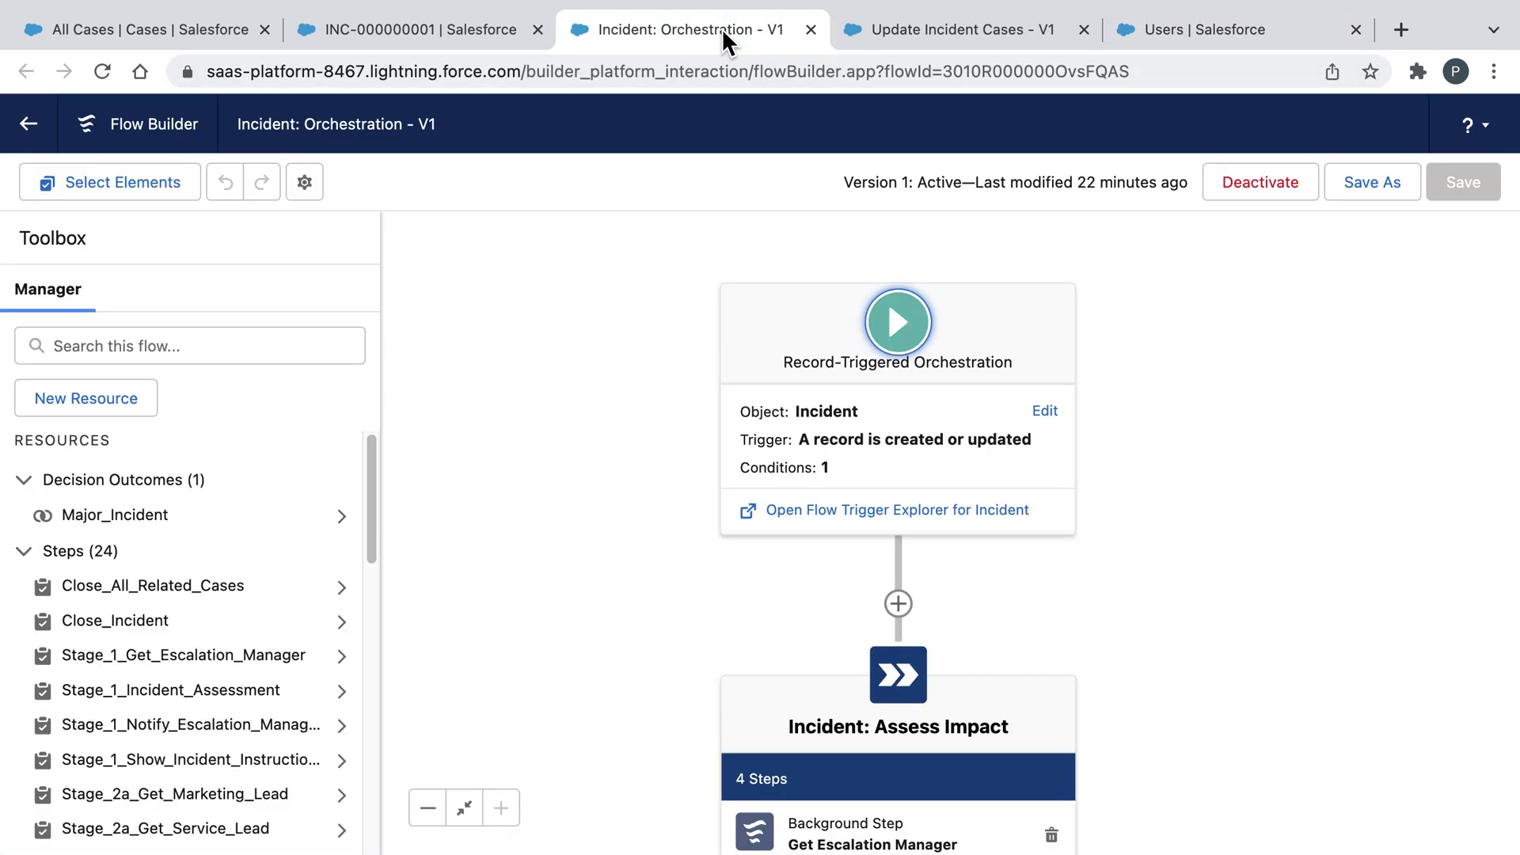
scroll(655, 441, "down", 6)
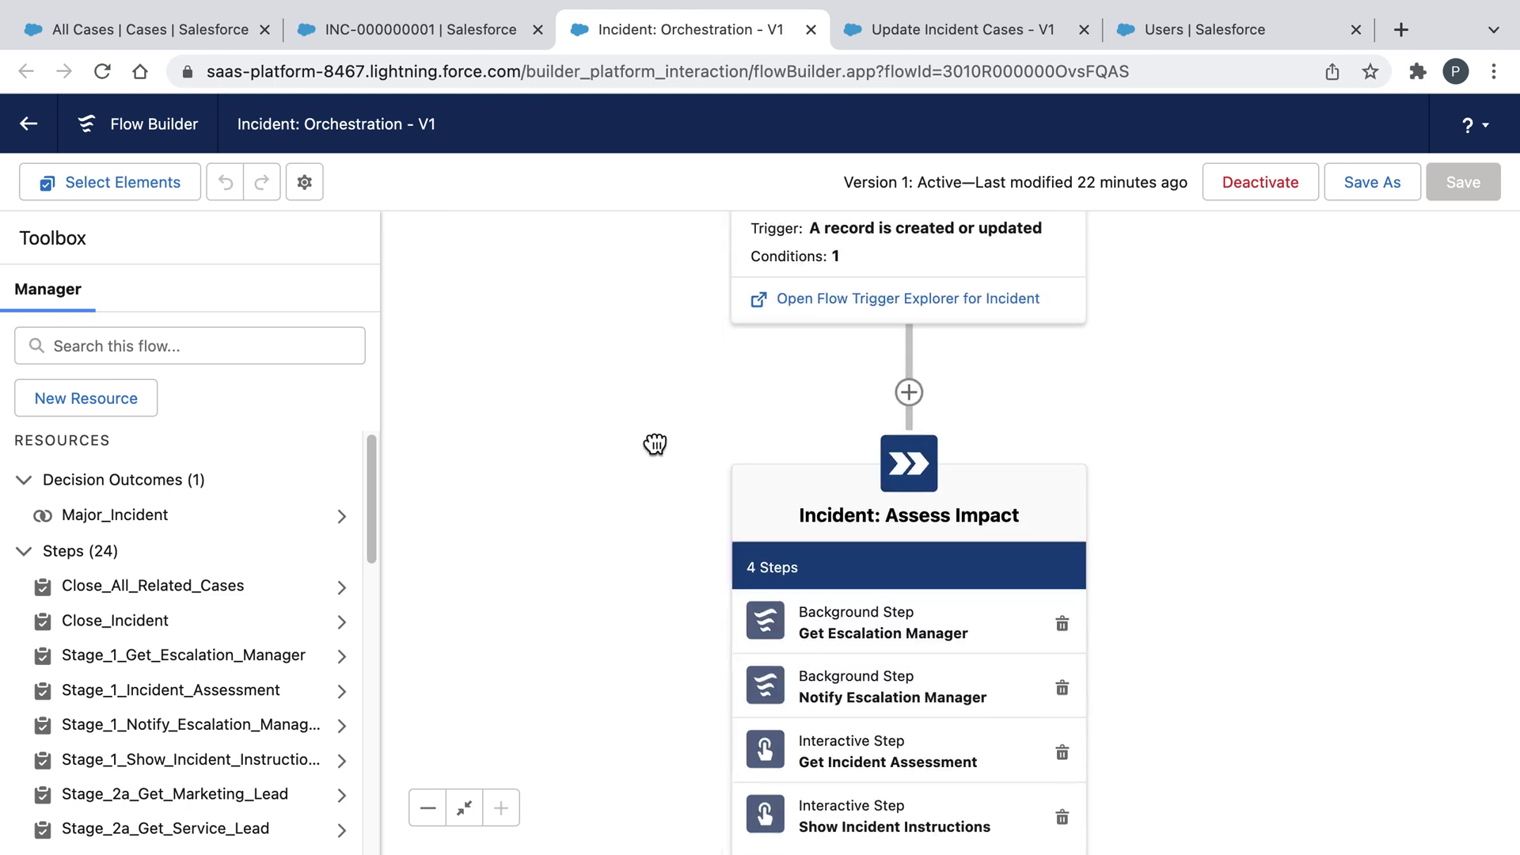
left_click_drag(610, 586, 663, 317)
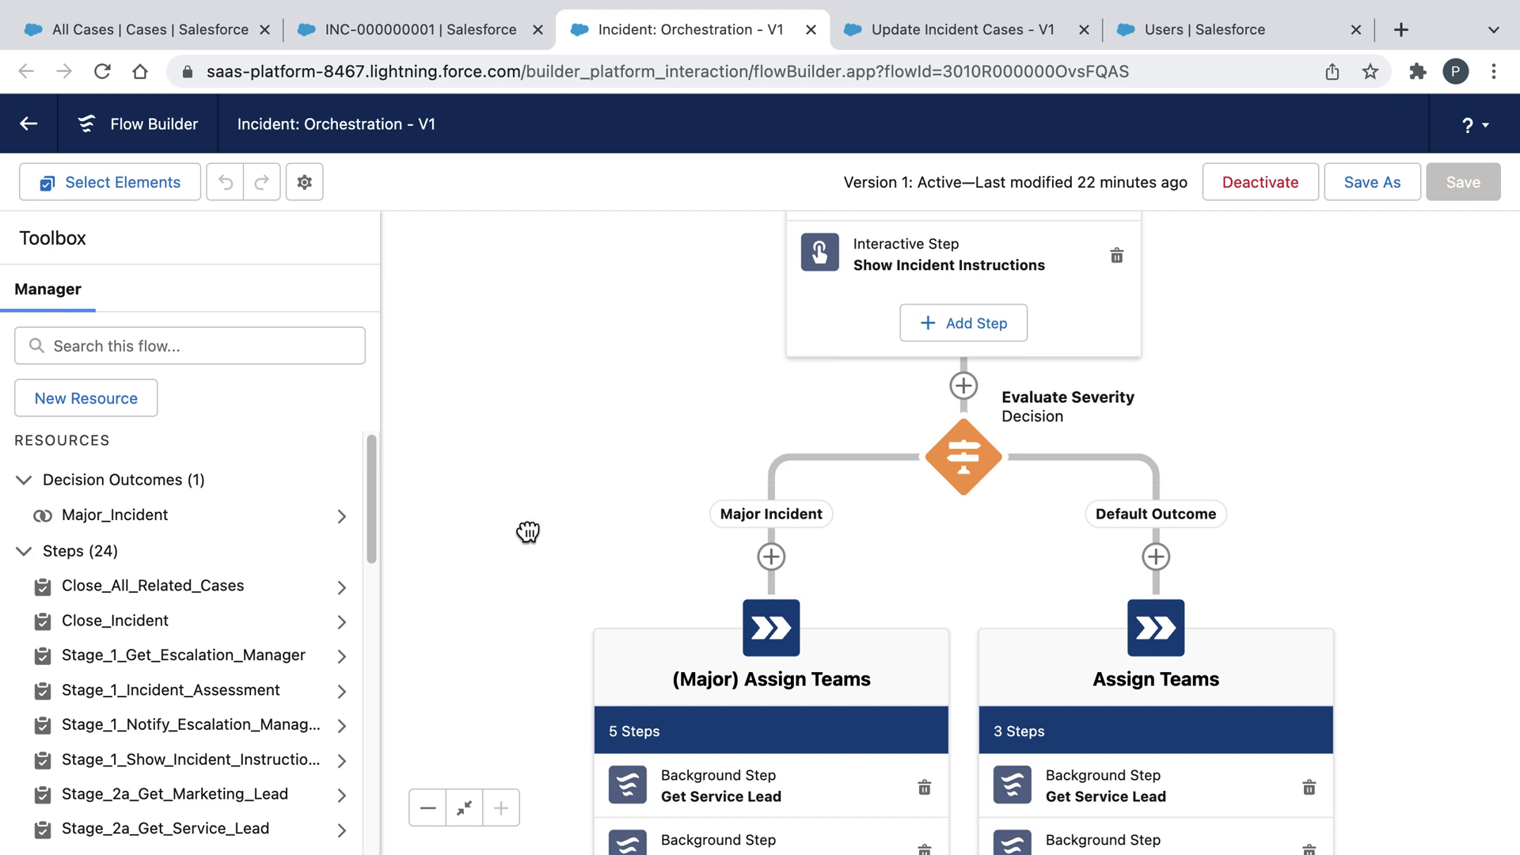
Pan the canvas to the (Major) Coordinate Response steps and Communicate Resolution stage.
left_click_drag(527, 531, 564, 379)
left_click_drag(525, 584, 541, 425)
left_click_drag(546, 627, 562, 427)
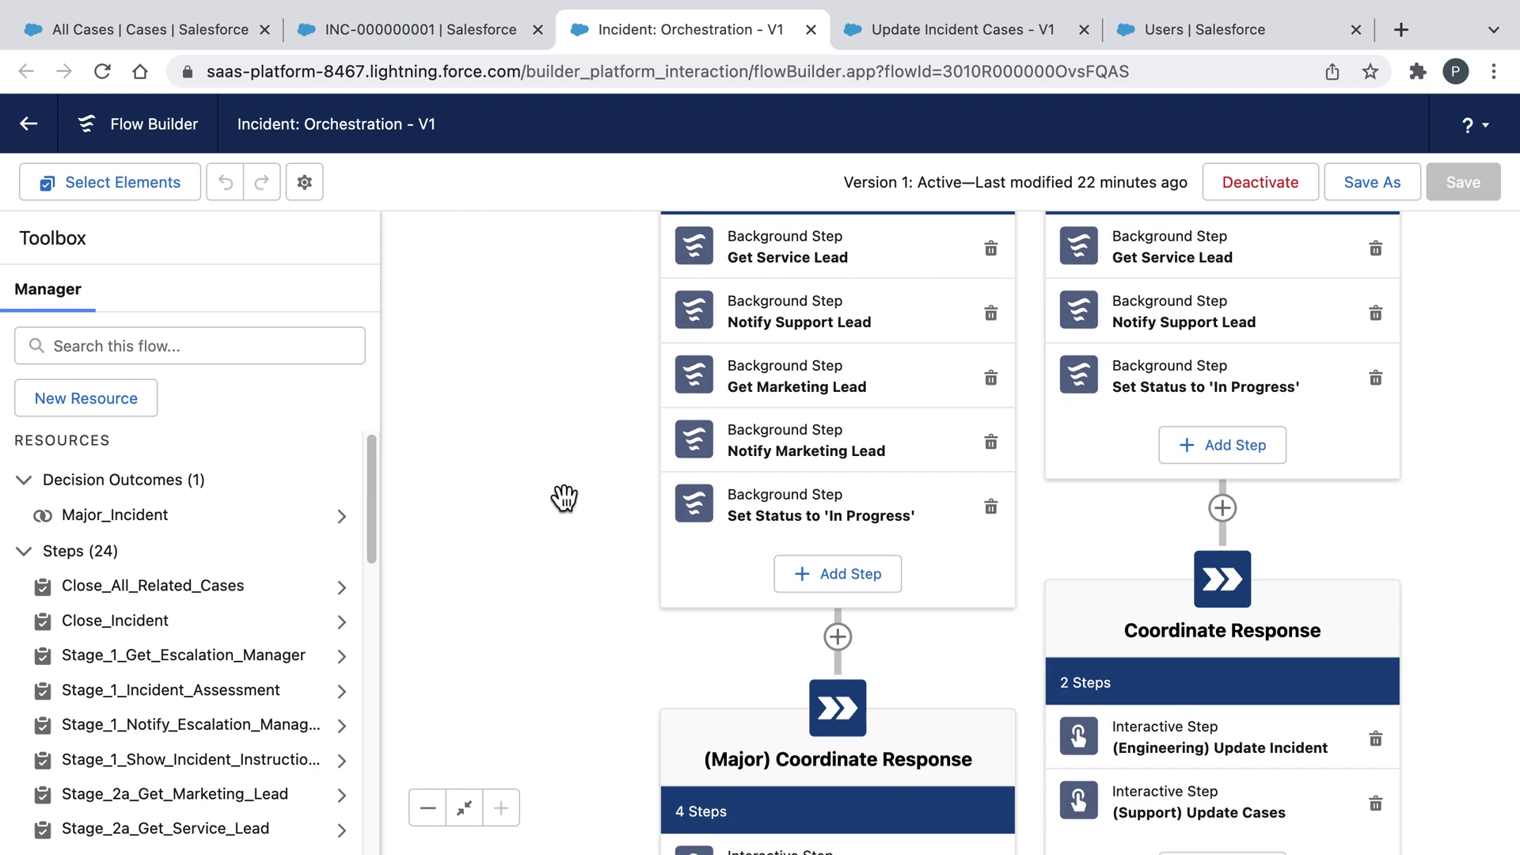
left_click_drag(543, 649, 559, 390)
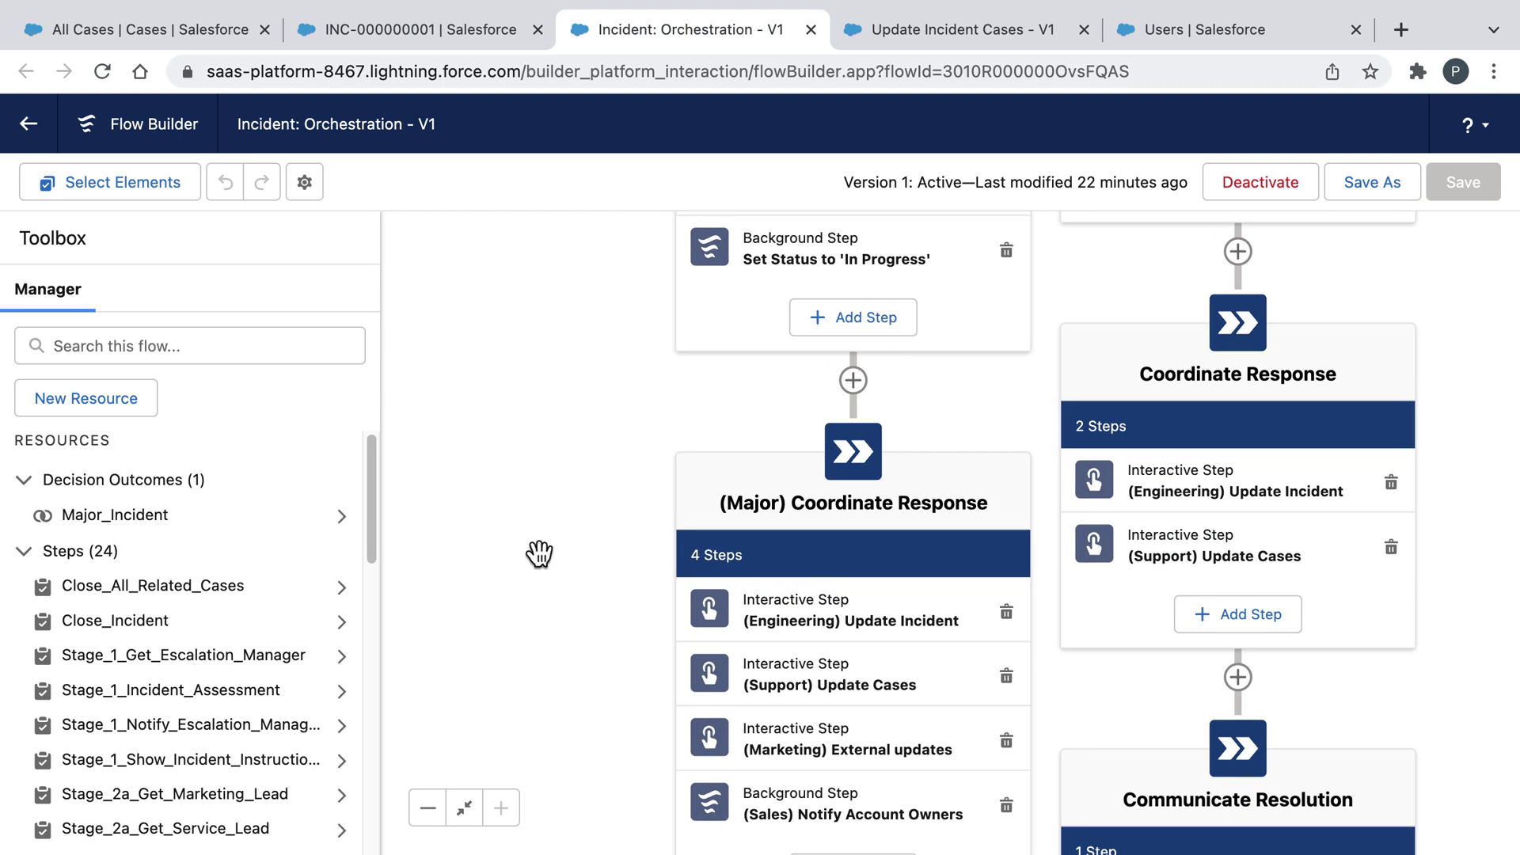
left_click_drag(539, 550, 526, 394)
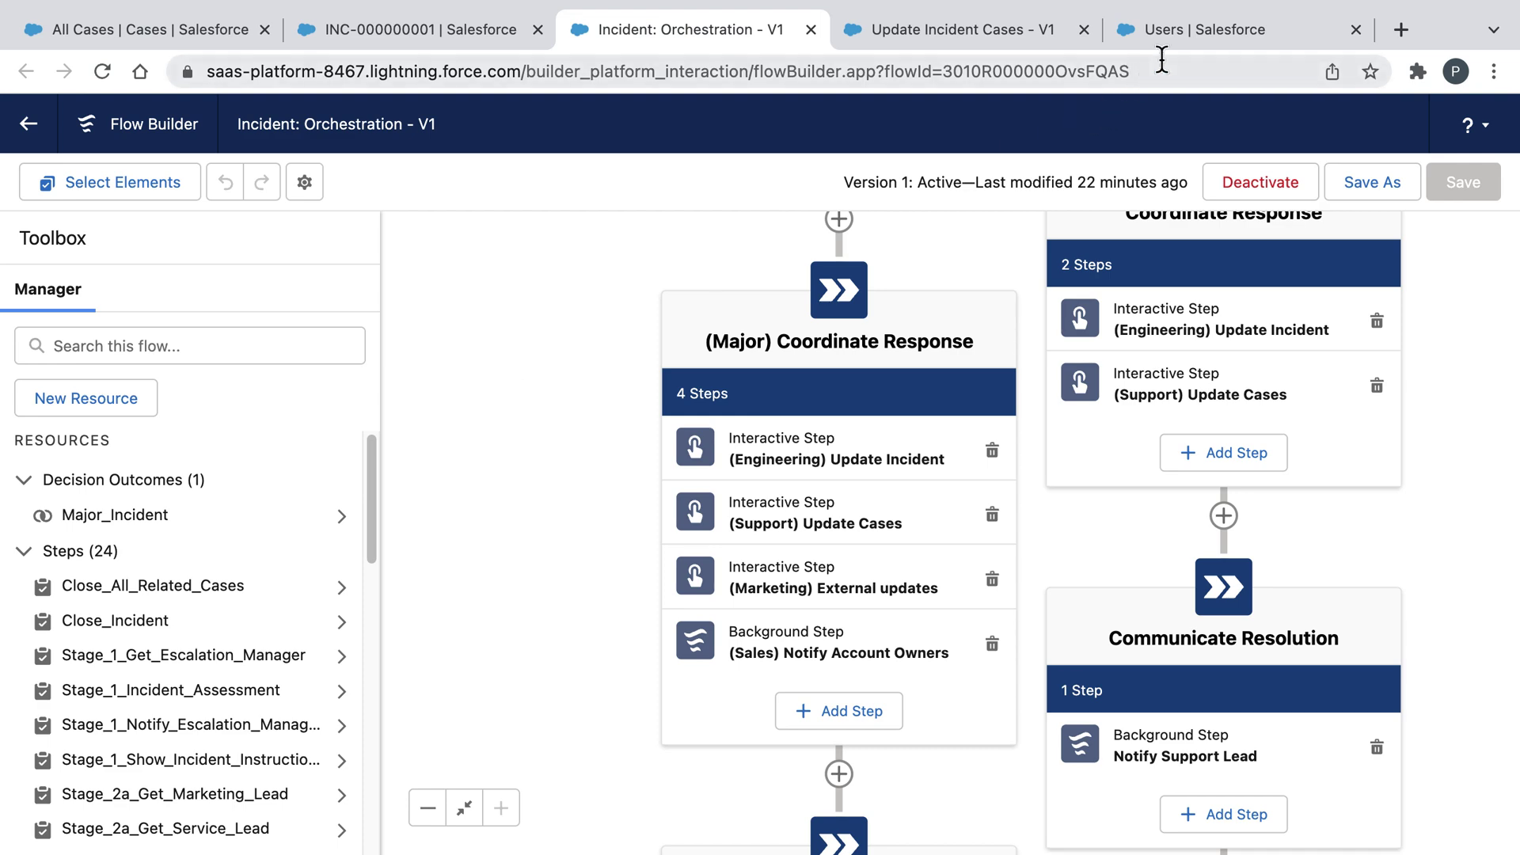
Log in as the service support user and open the incident from the Major Incident Opened alert.
left_click(1196, 32)
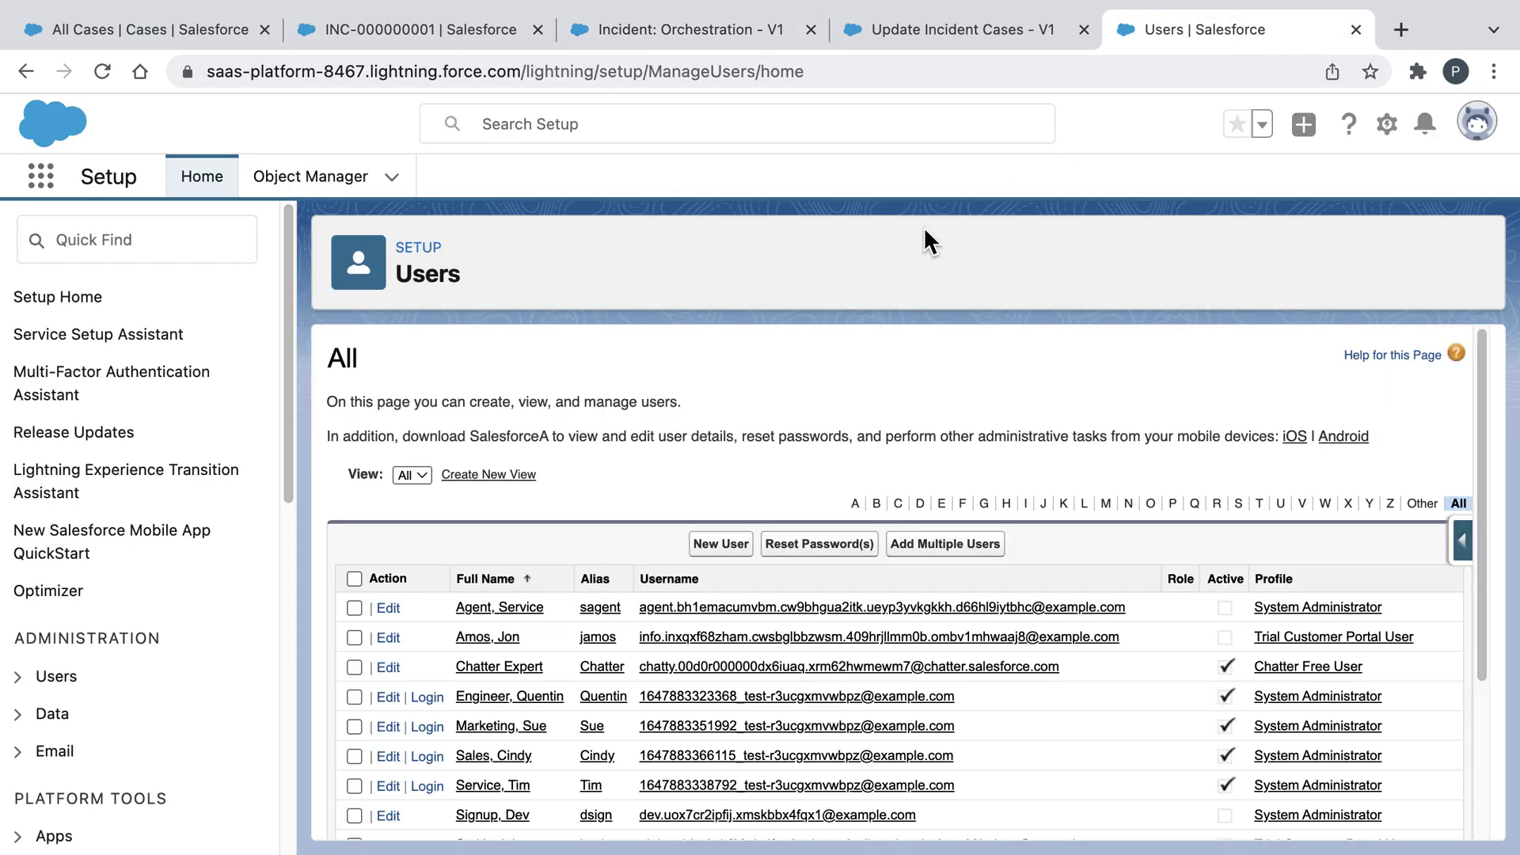
left_click(426, 784)
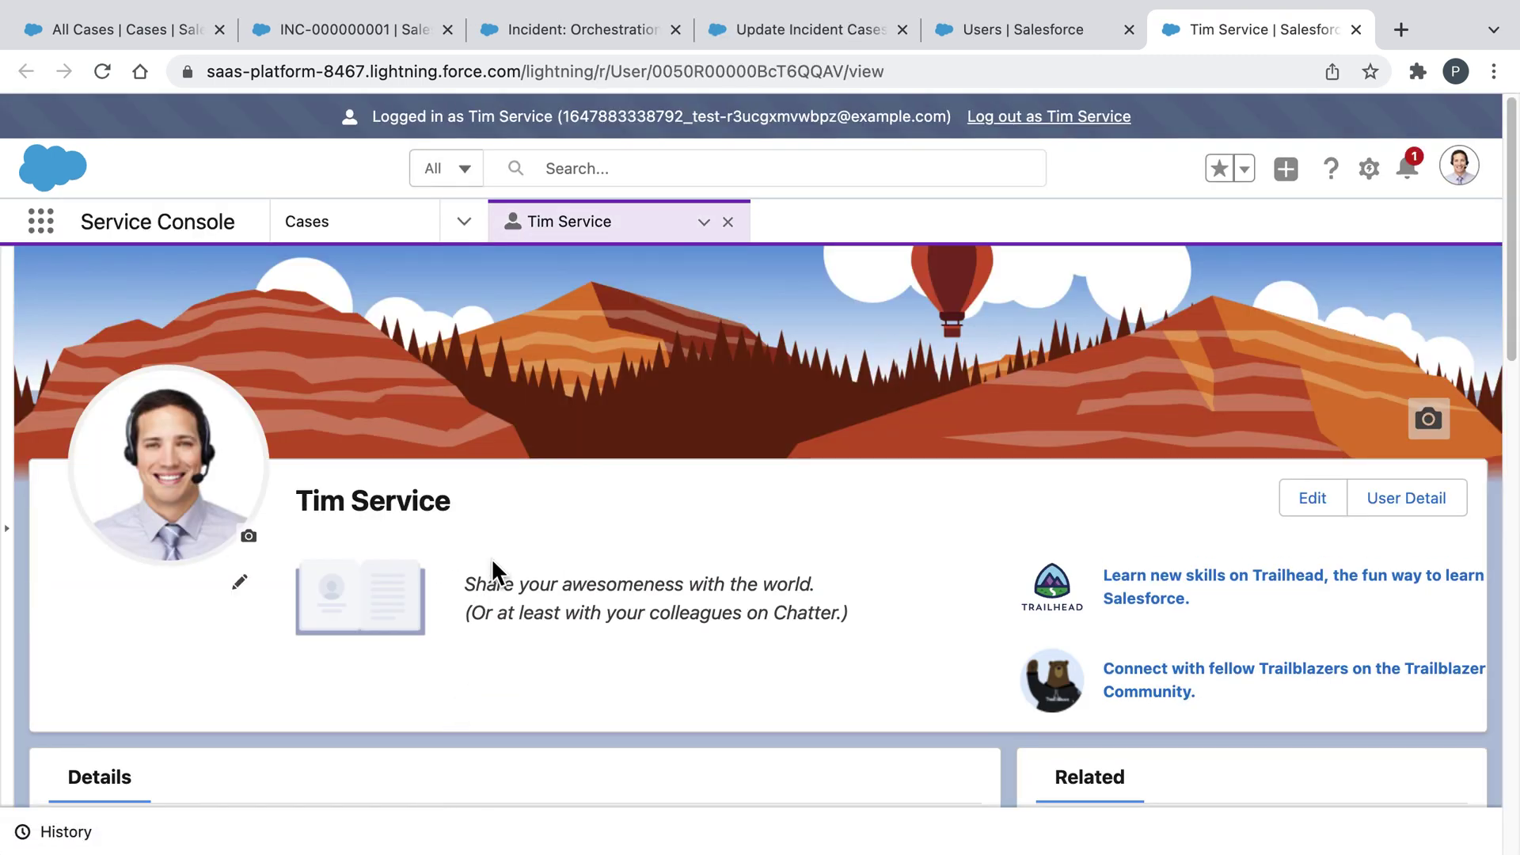
left_click(1406, 173)
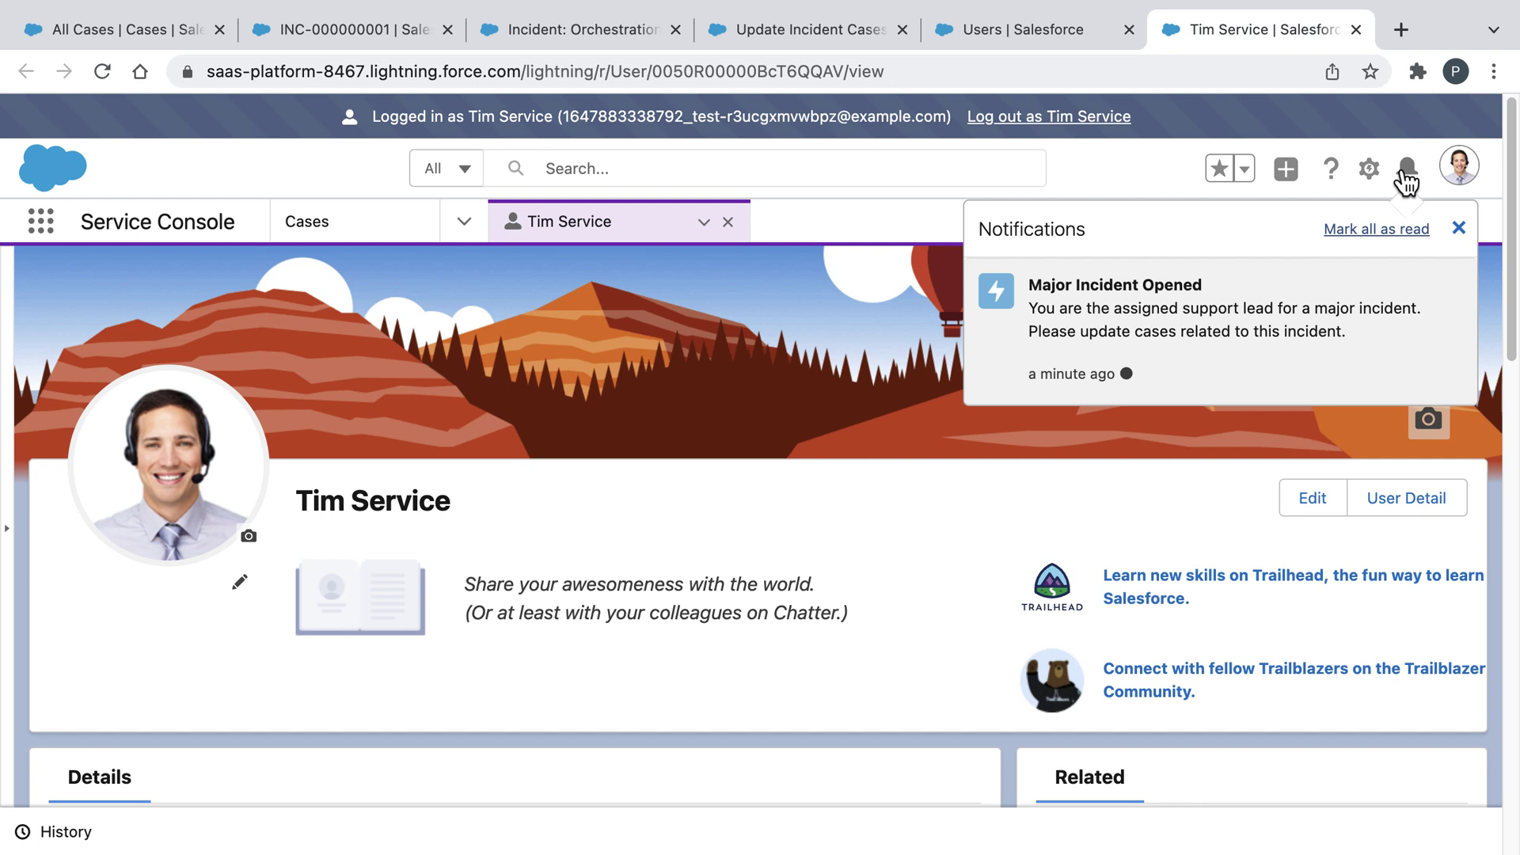
left_click(1240, 313)
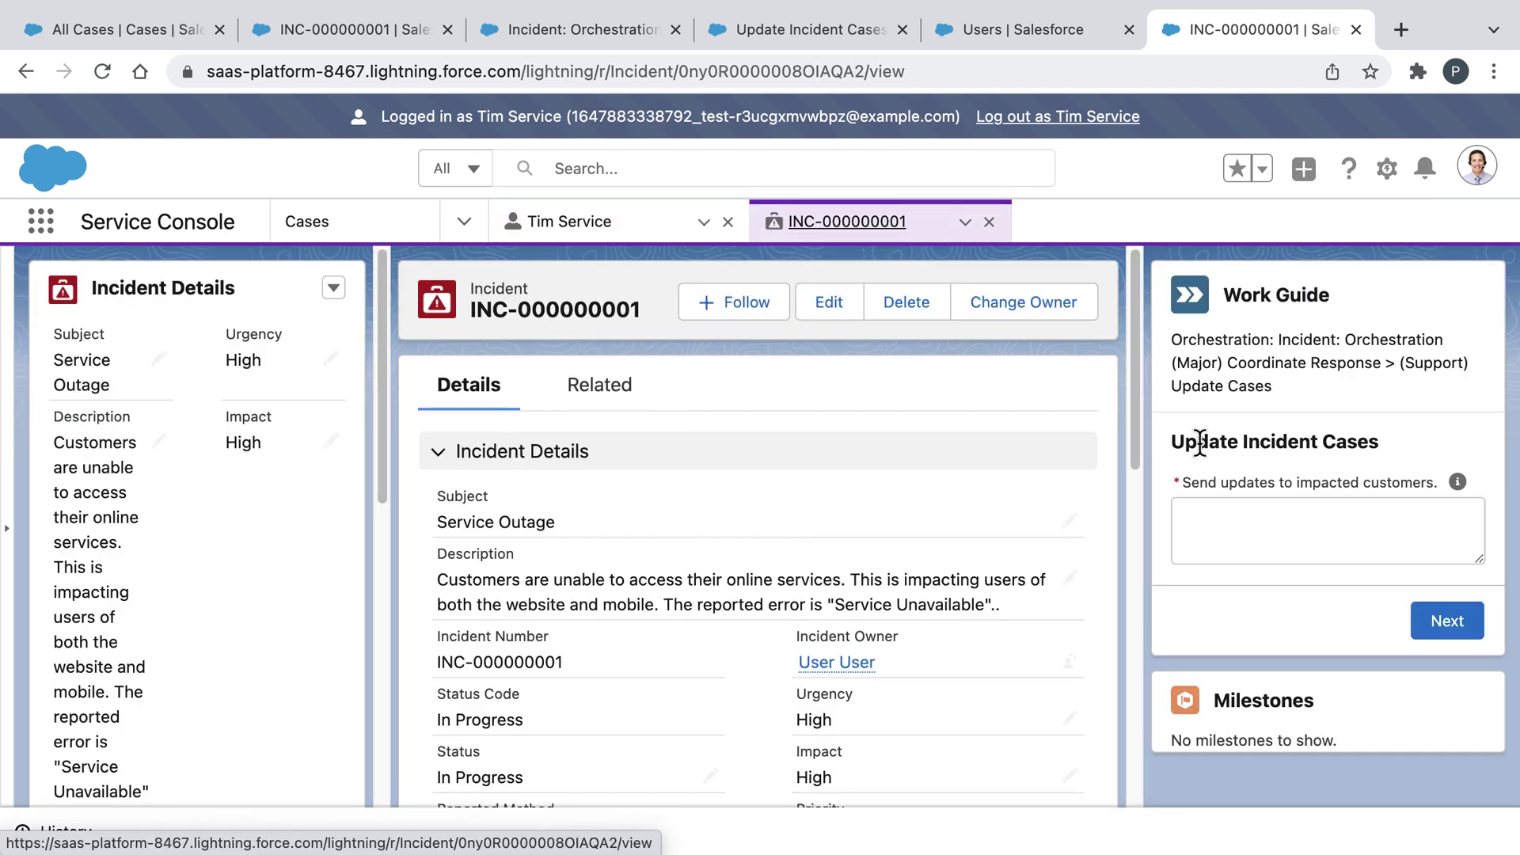
Paste the update for impacted customers and submit the Update Cases work item.
left_click(1249, 523)
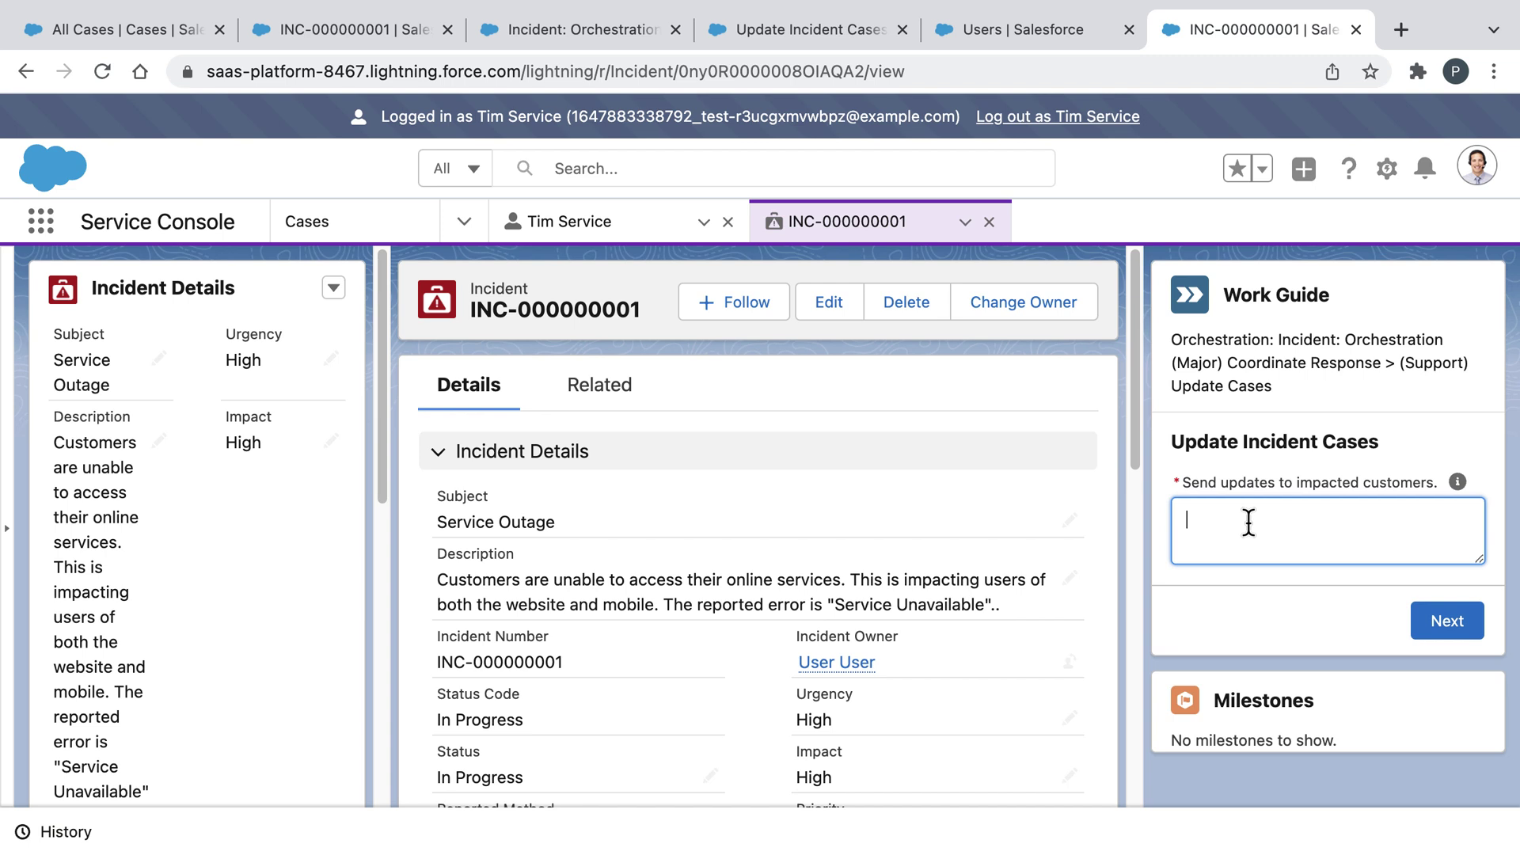
key("ctrl+v")
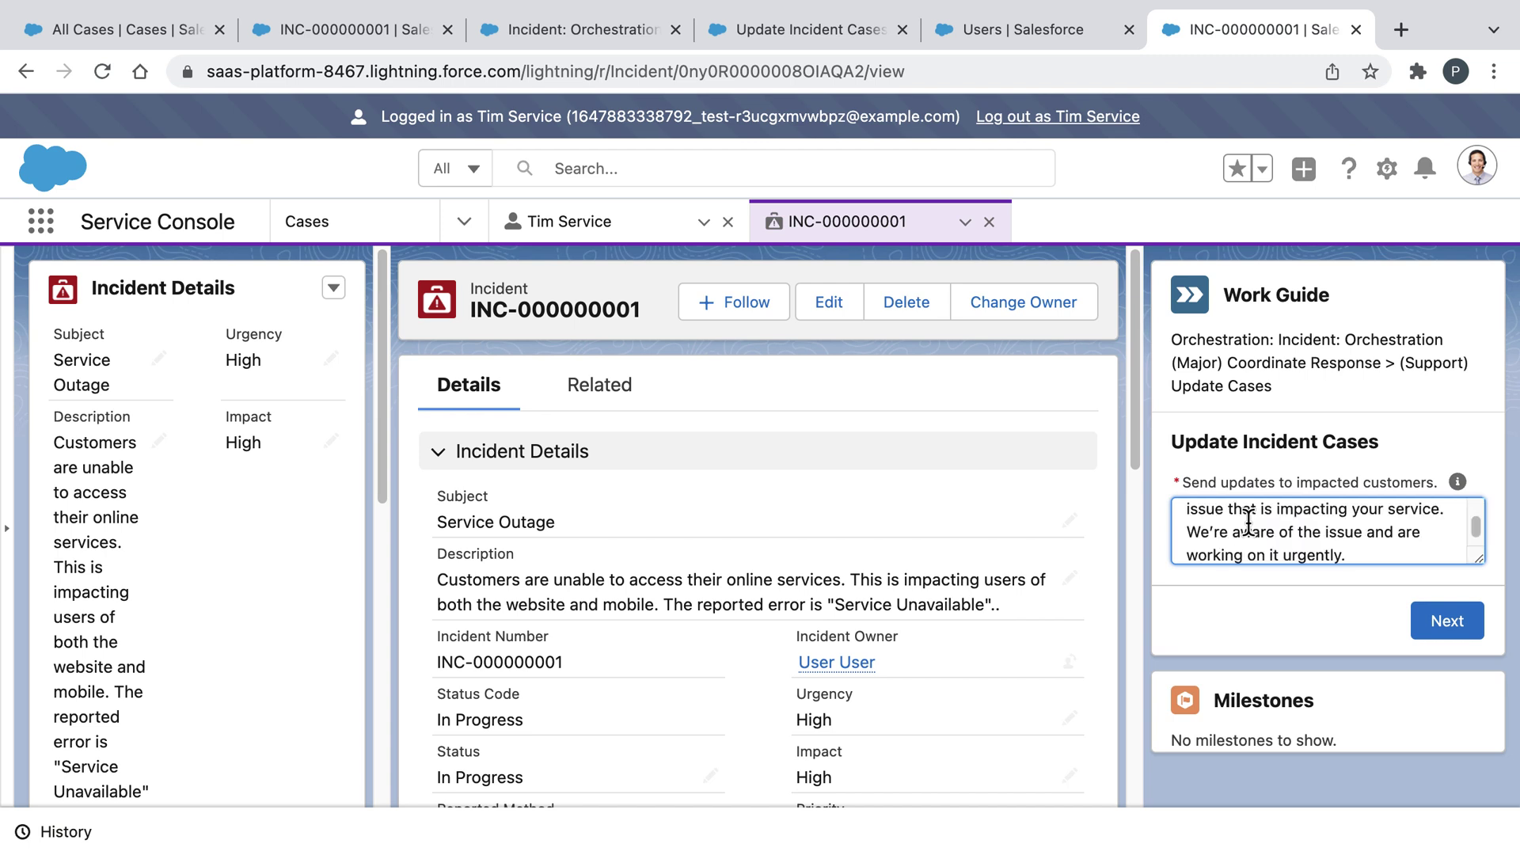
left_click(1431, 620)
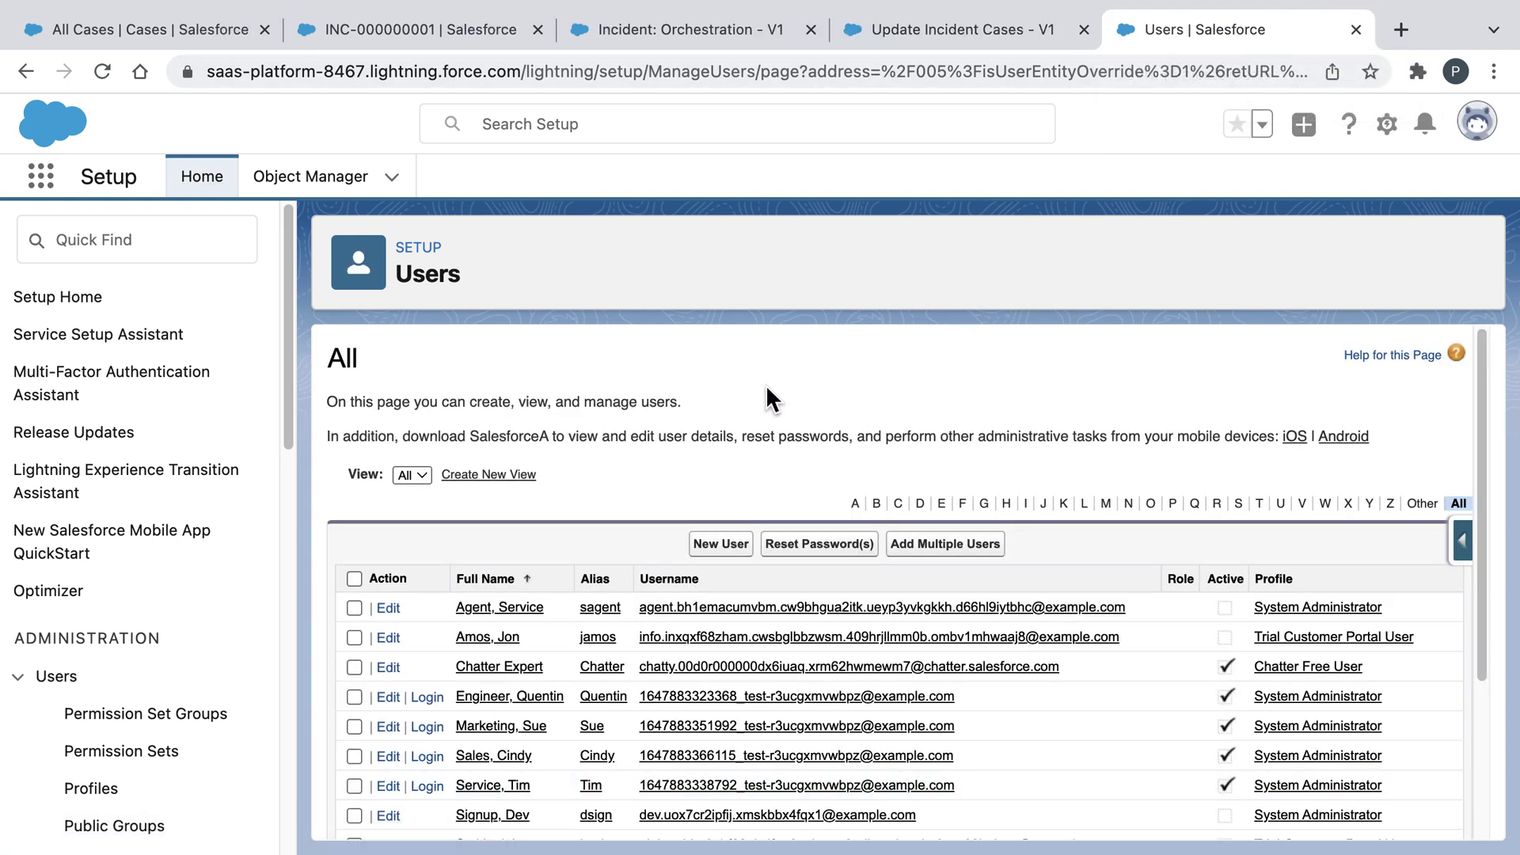
left_click(426, 756)
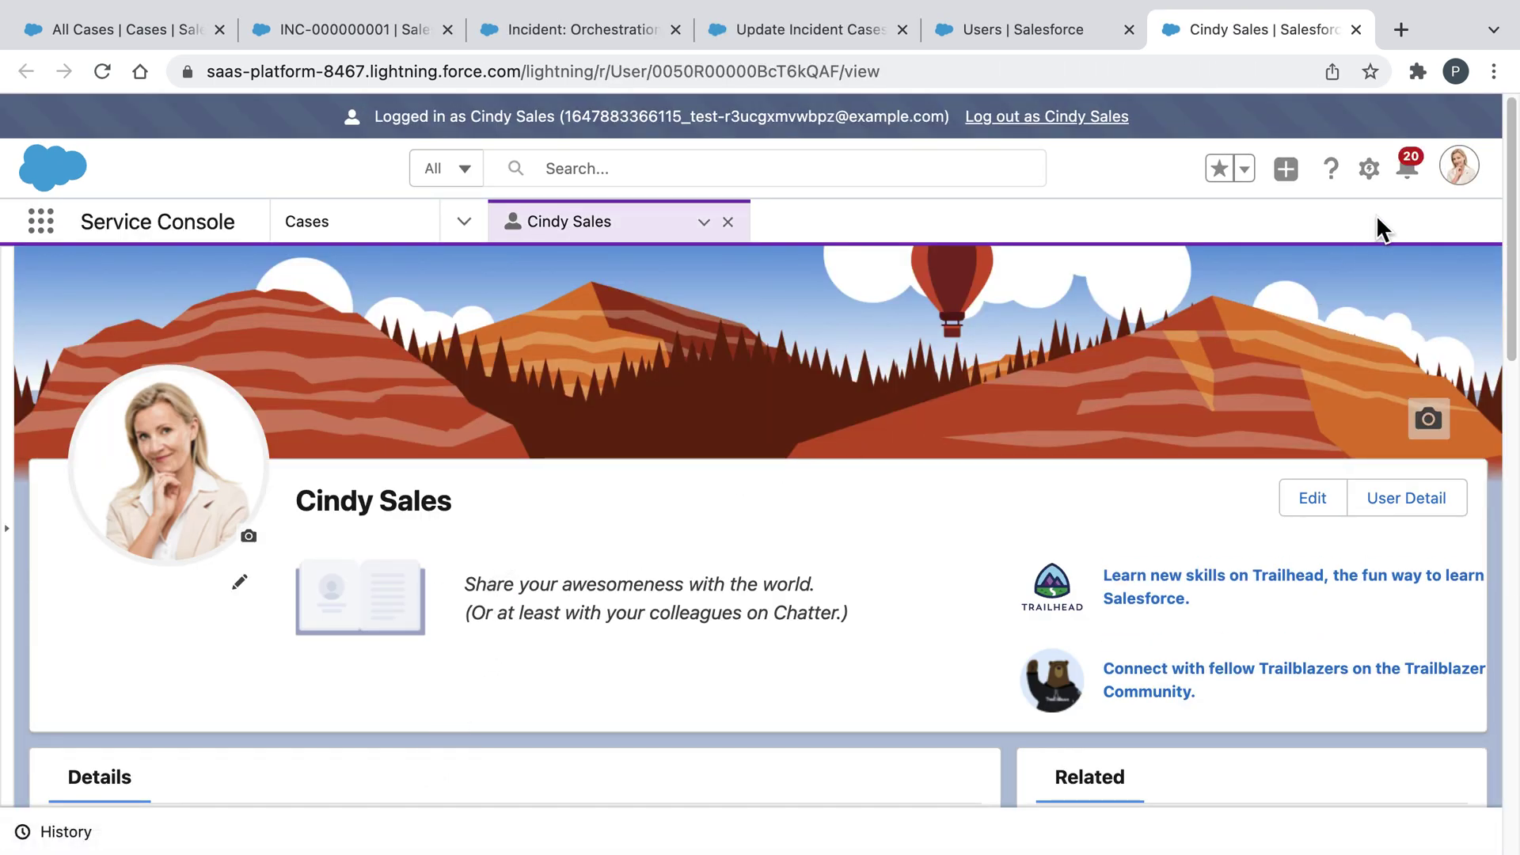
left_click(1410, 170)
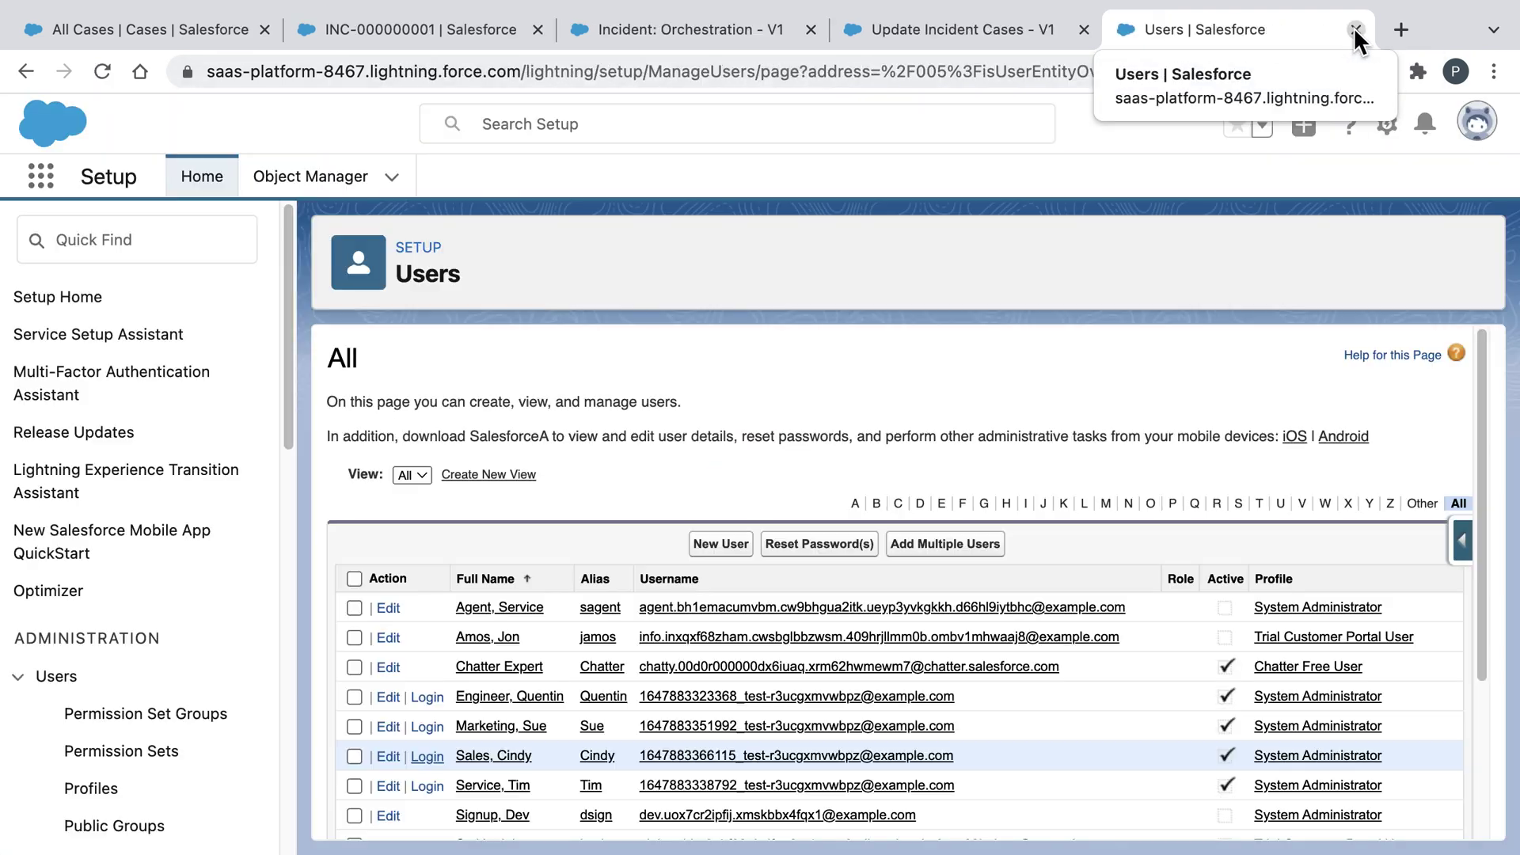
Return to the orchestration flow and pan past the (Major) Communicate Resolution steps to Close Incident and Cases.
left_click(663, 27)
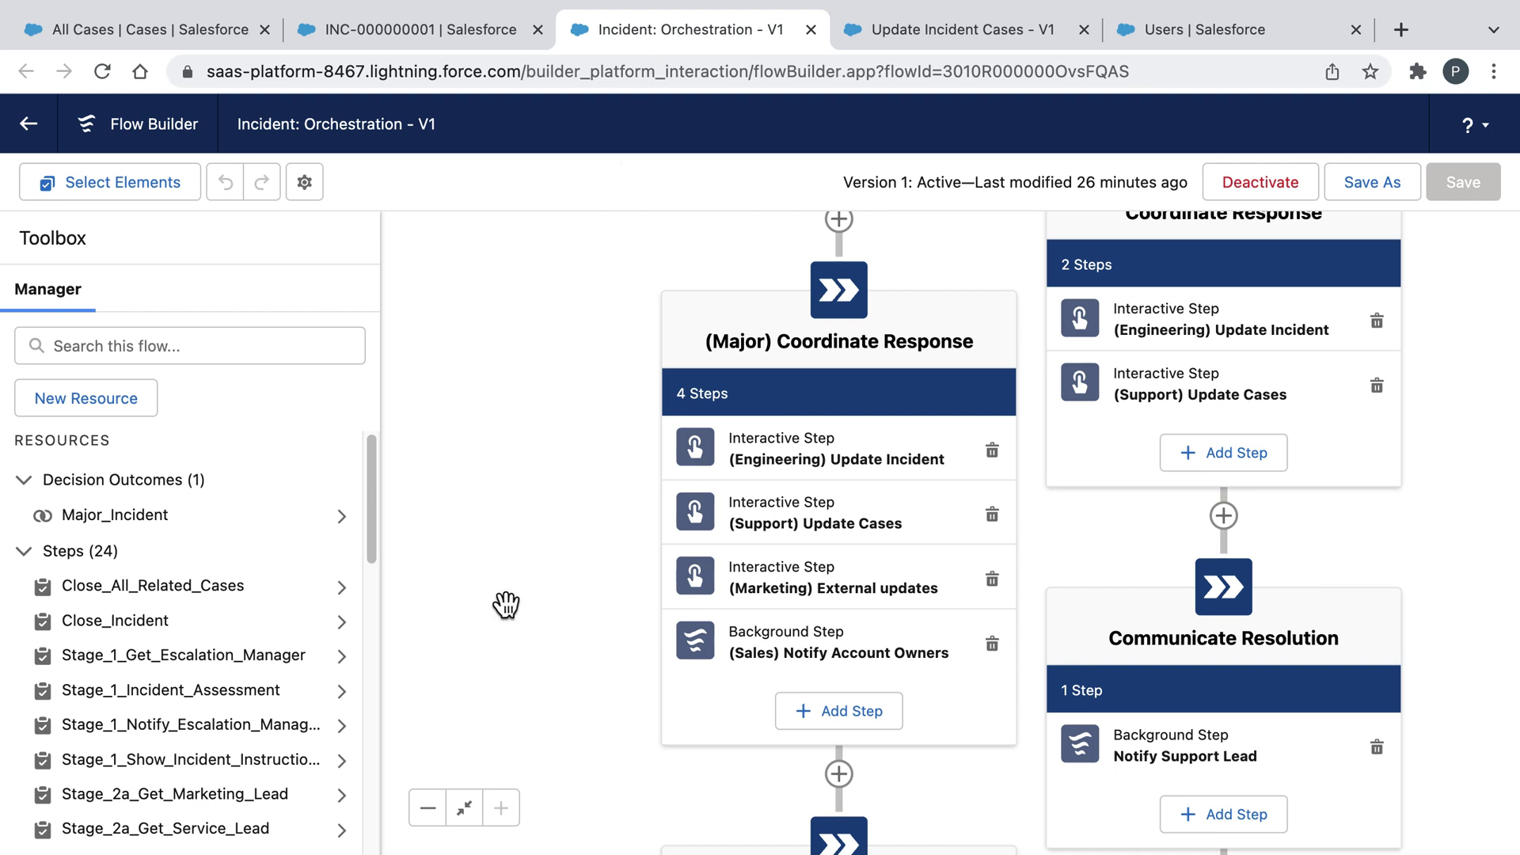
scroll(503, 607, "down", 3)
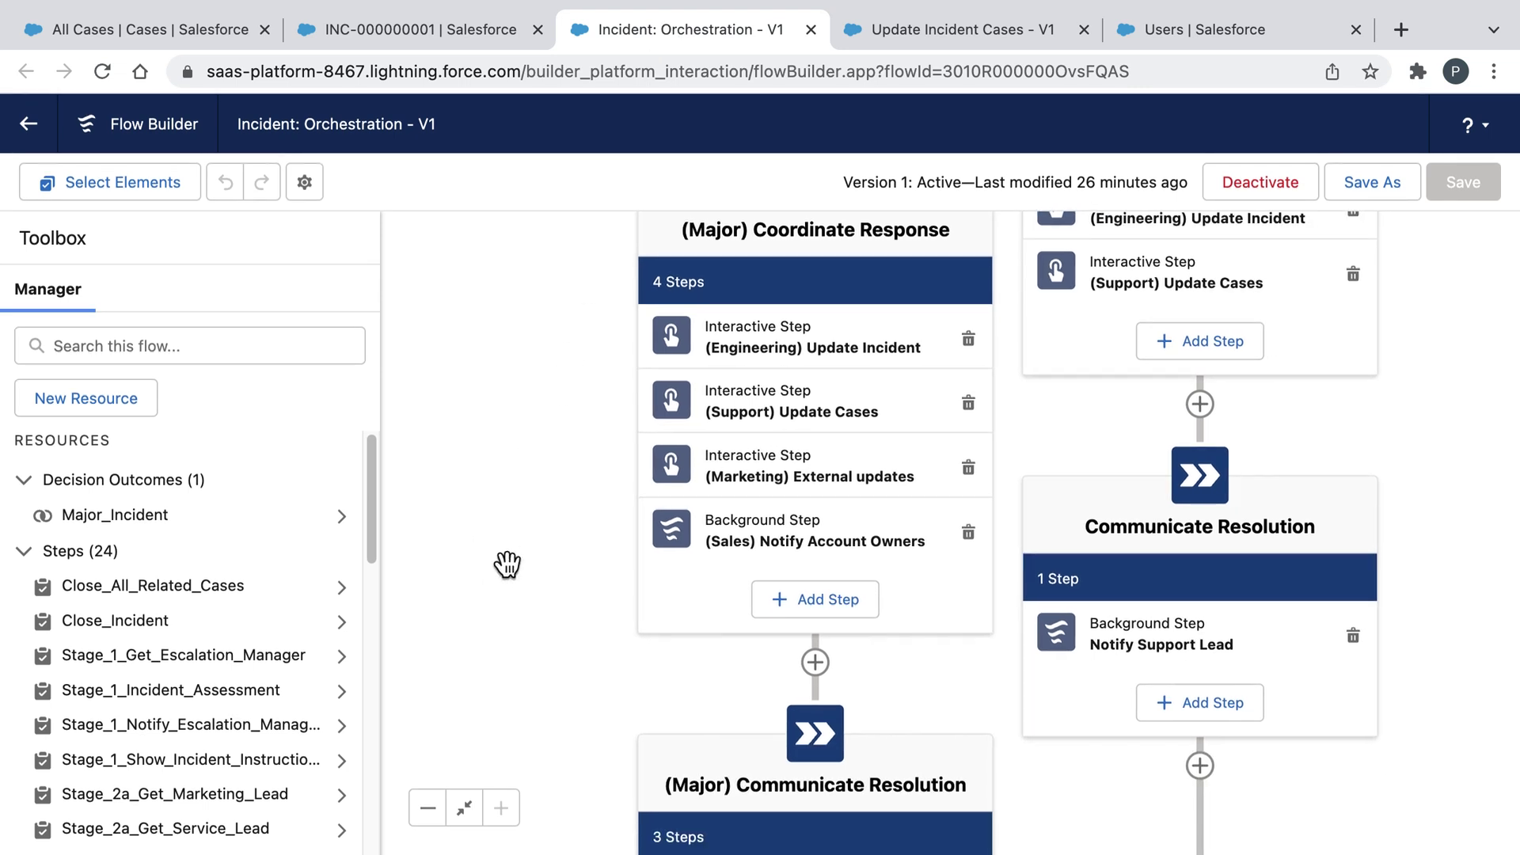
left_click_drag(521, 607, 515, 417)
mouse_move(526, 550)
left_mouse_down()
mouse_move(525, 364)
mouse_move(536, 535)
mouse_move(509, 366)
left_mouse_up()
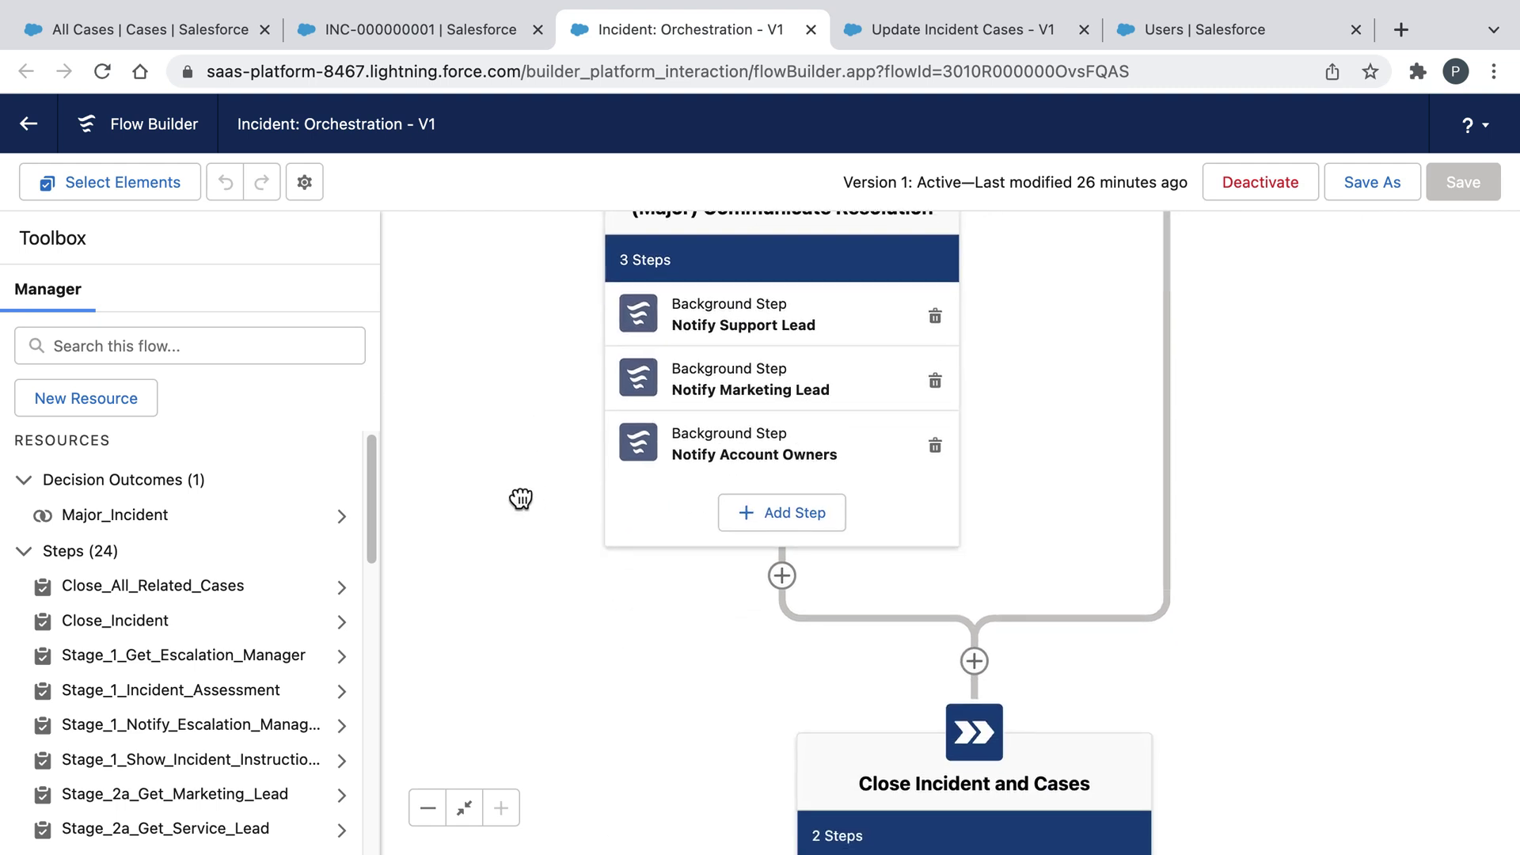
left_click_drag(519, 499, 526, 328)
left_click_drag(526, 383, 523, 325)
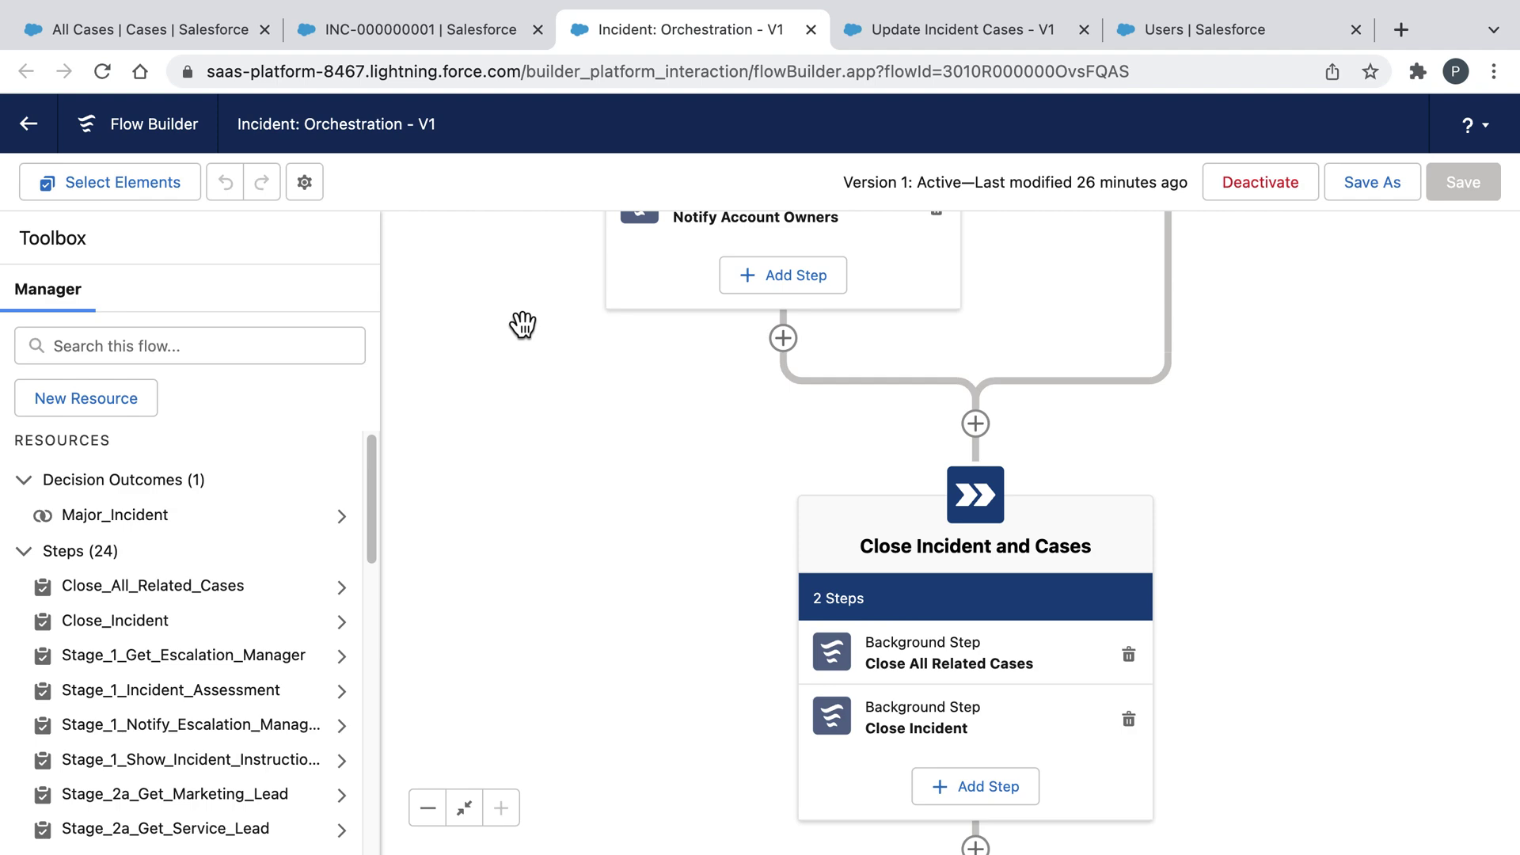
Reload the INC-000000001 record and paste the resolution summary.
left_click(453, 31)
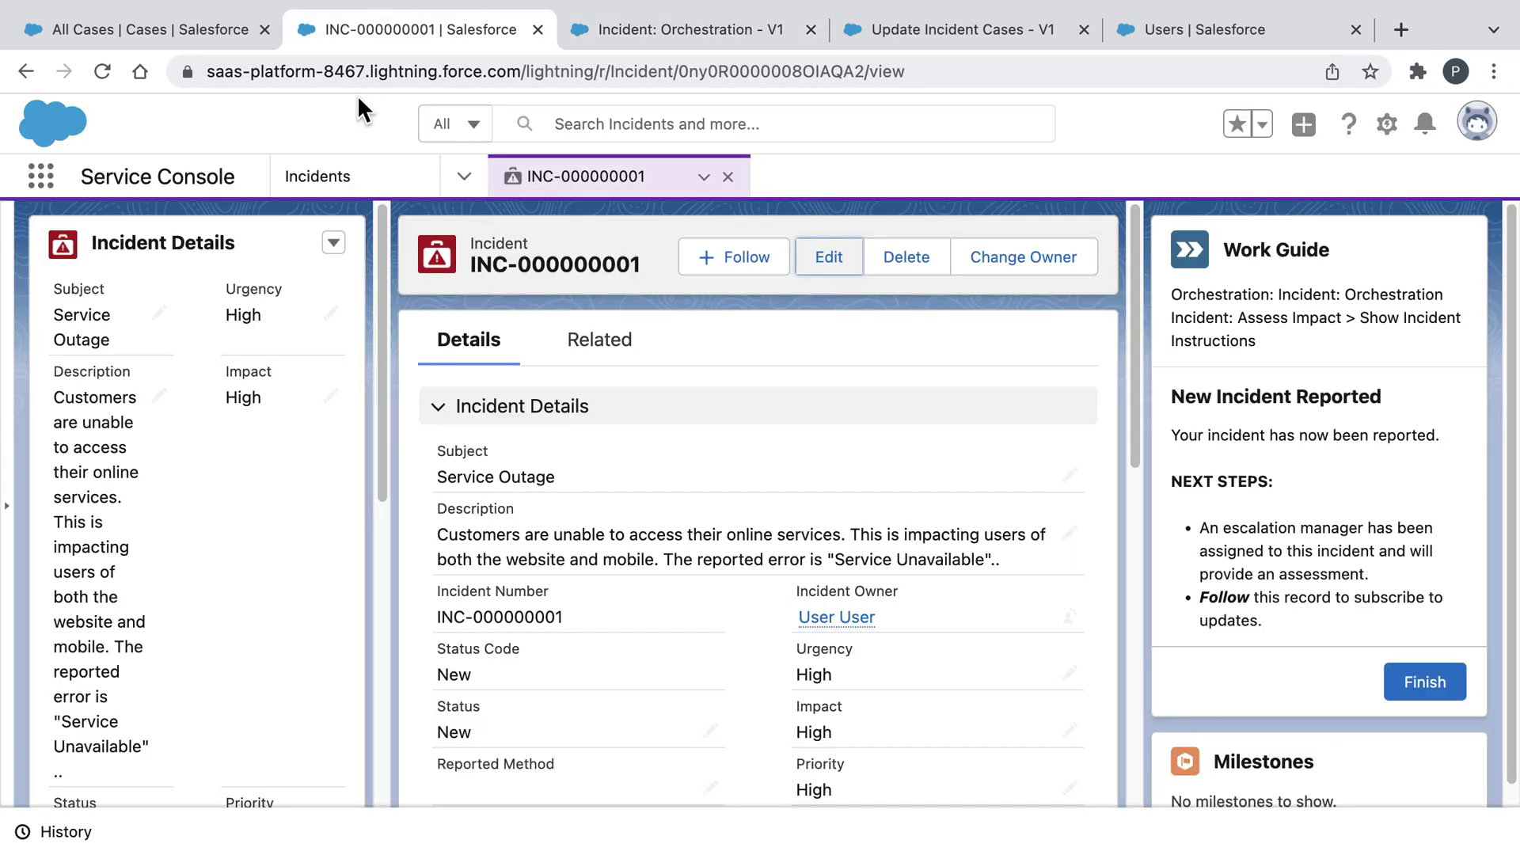
left_click(100, 73)
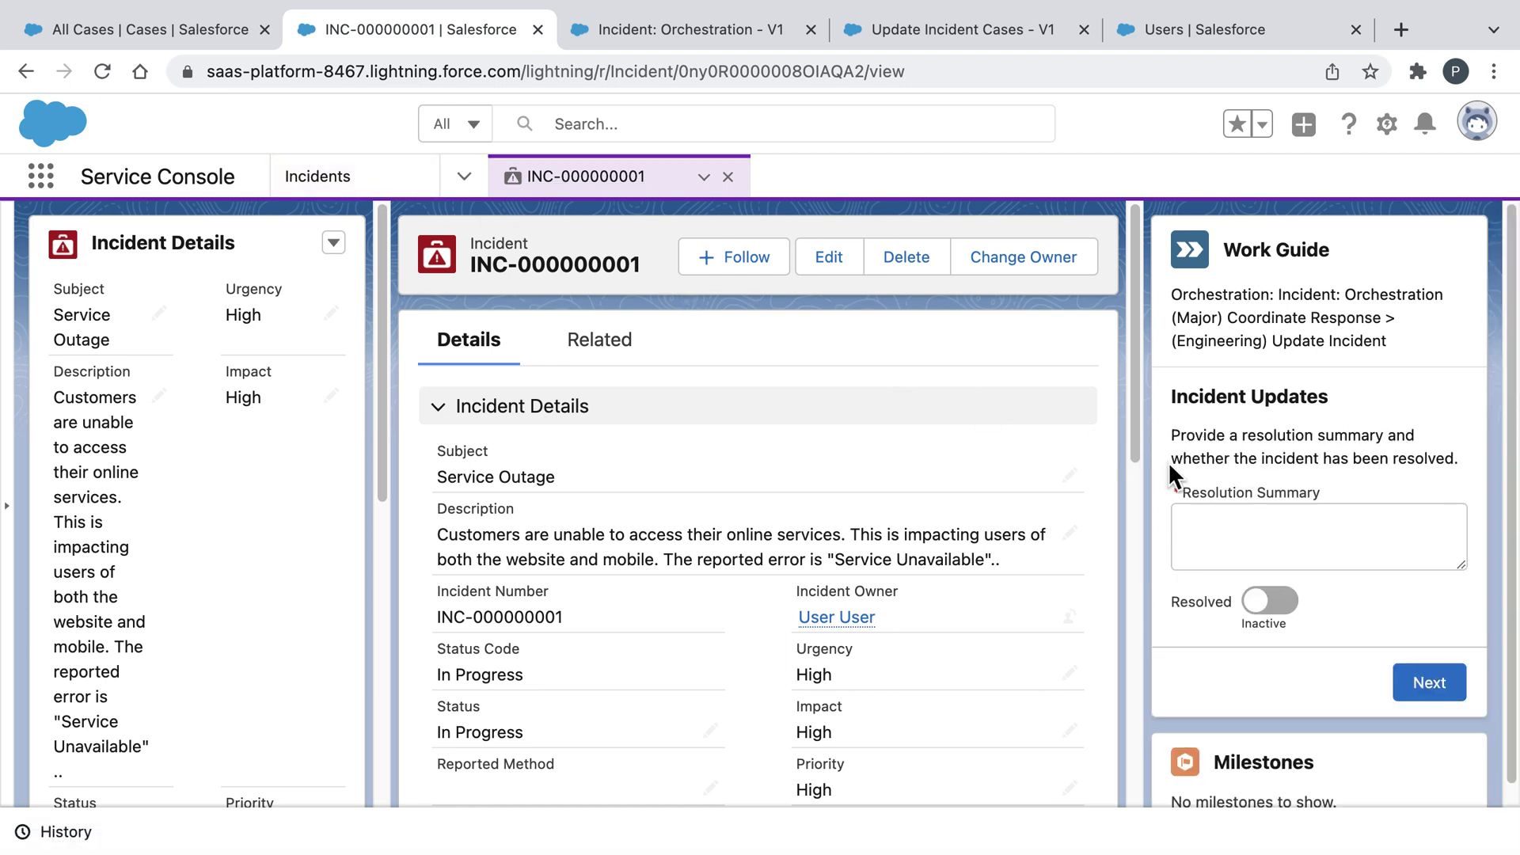
left_click(1258, 521)
key("super+v")
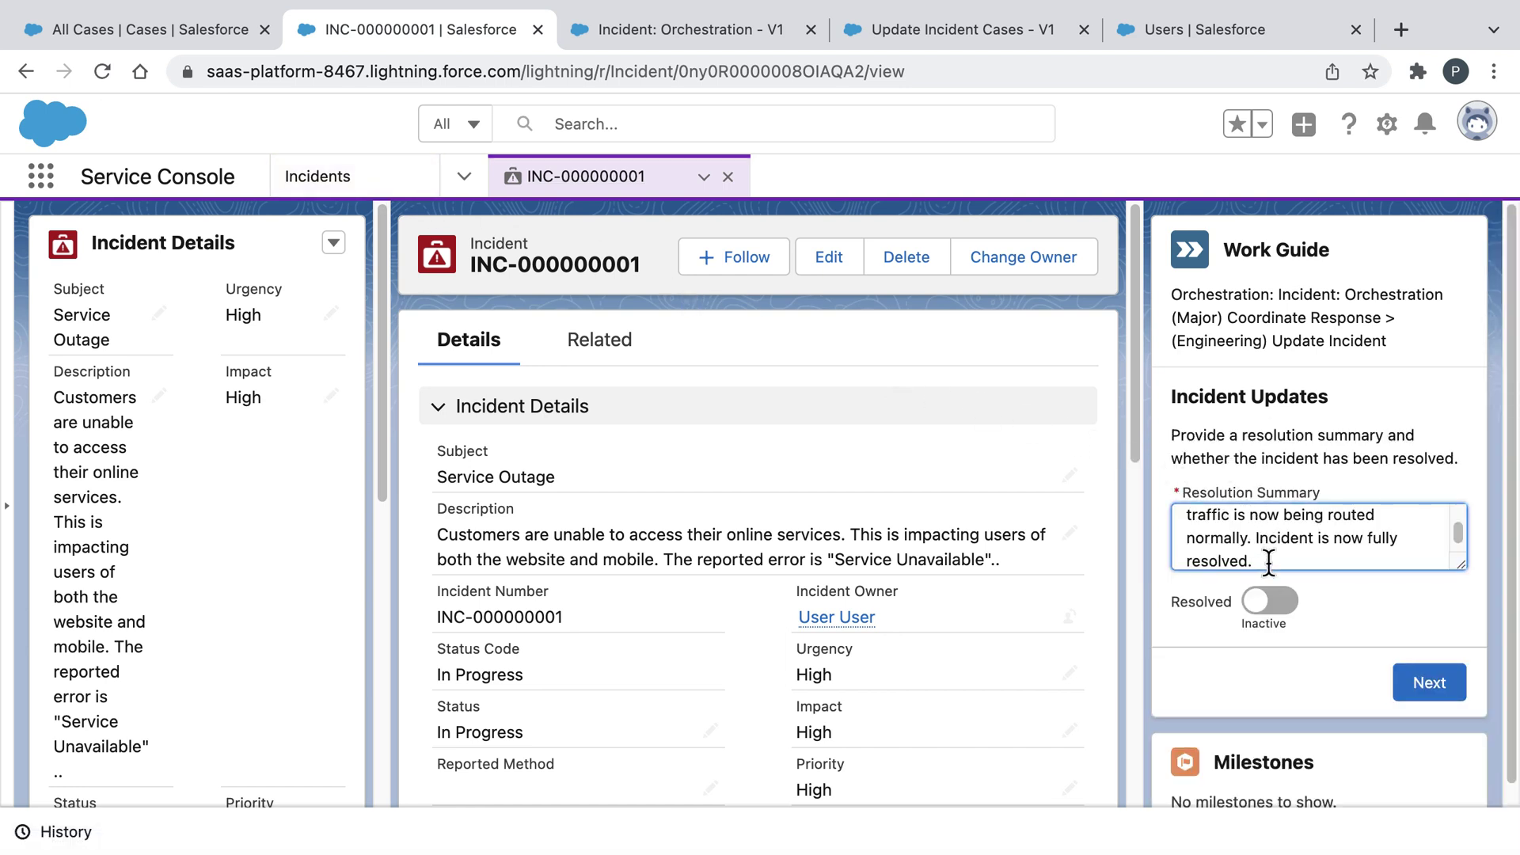
Mark the incident resolved, submit the work item, and go to the All Cases list.
left_click(1268, 601)
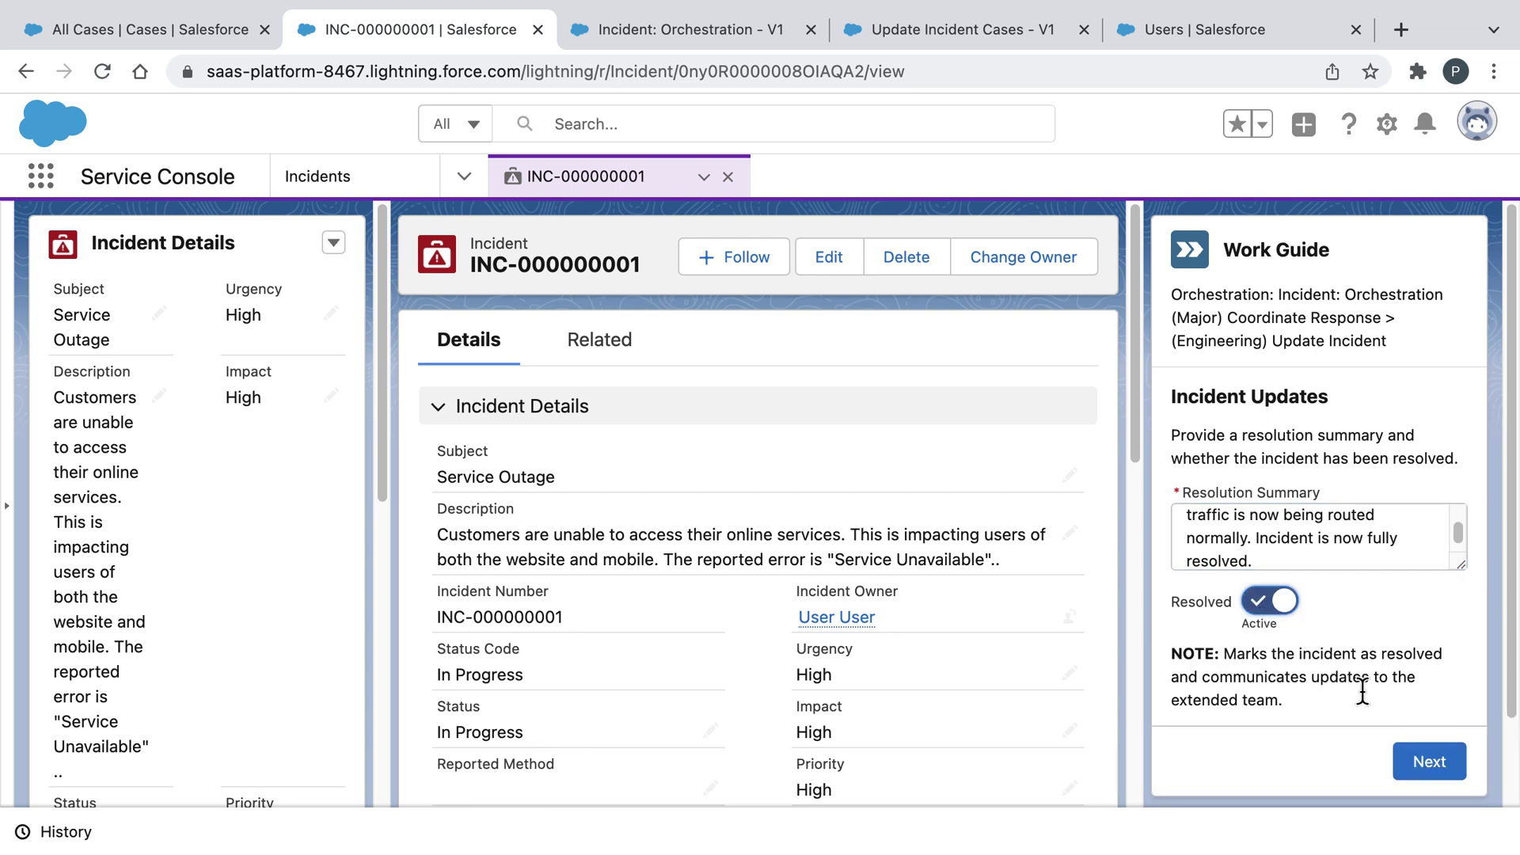
left_click(1425, 760)
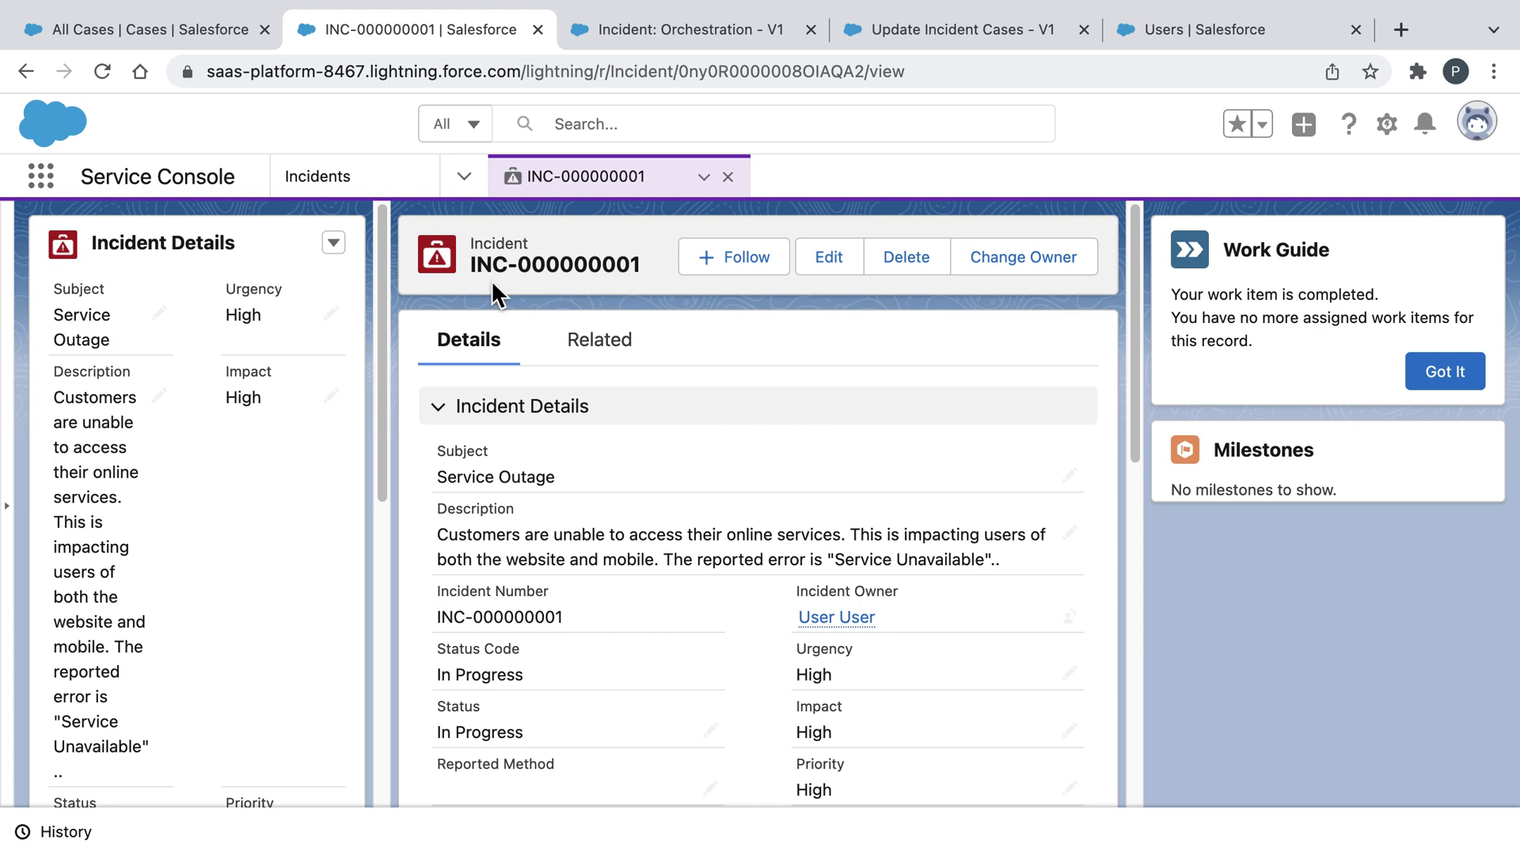
left_click(179, 40)
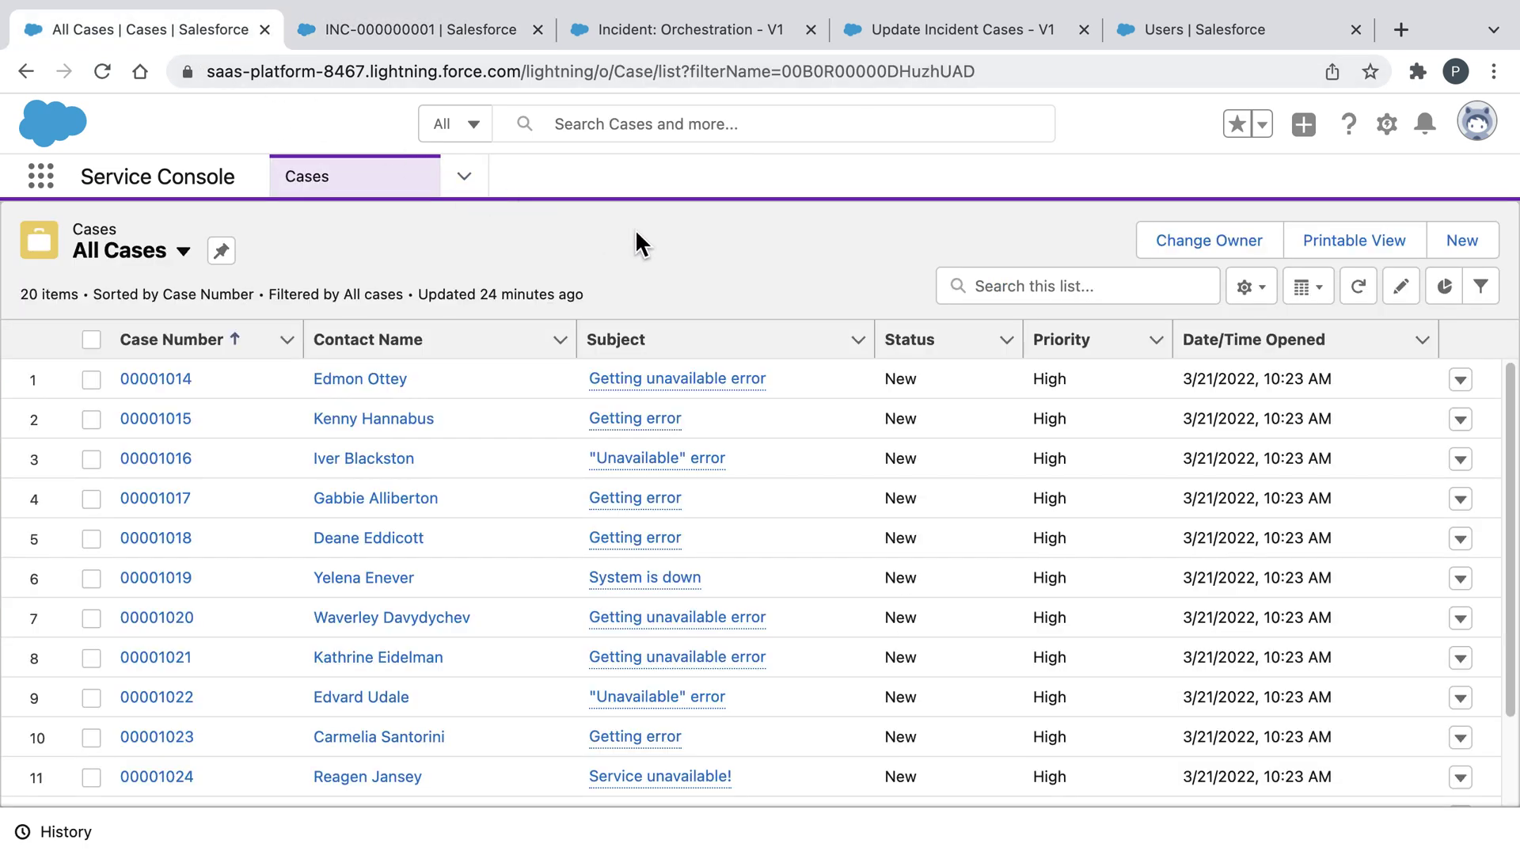
Refresh the All Cases list to confirm every case now shows Closed.
left_click(1357, 291)
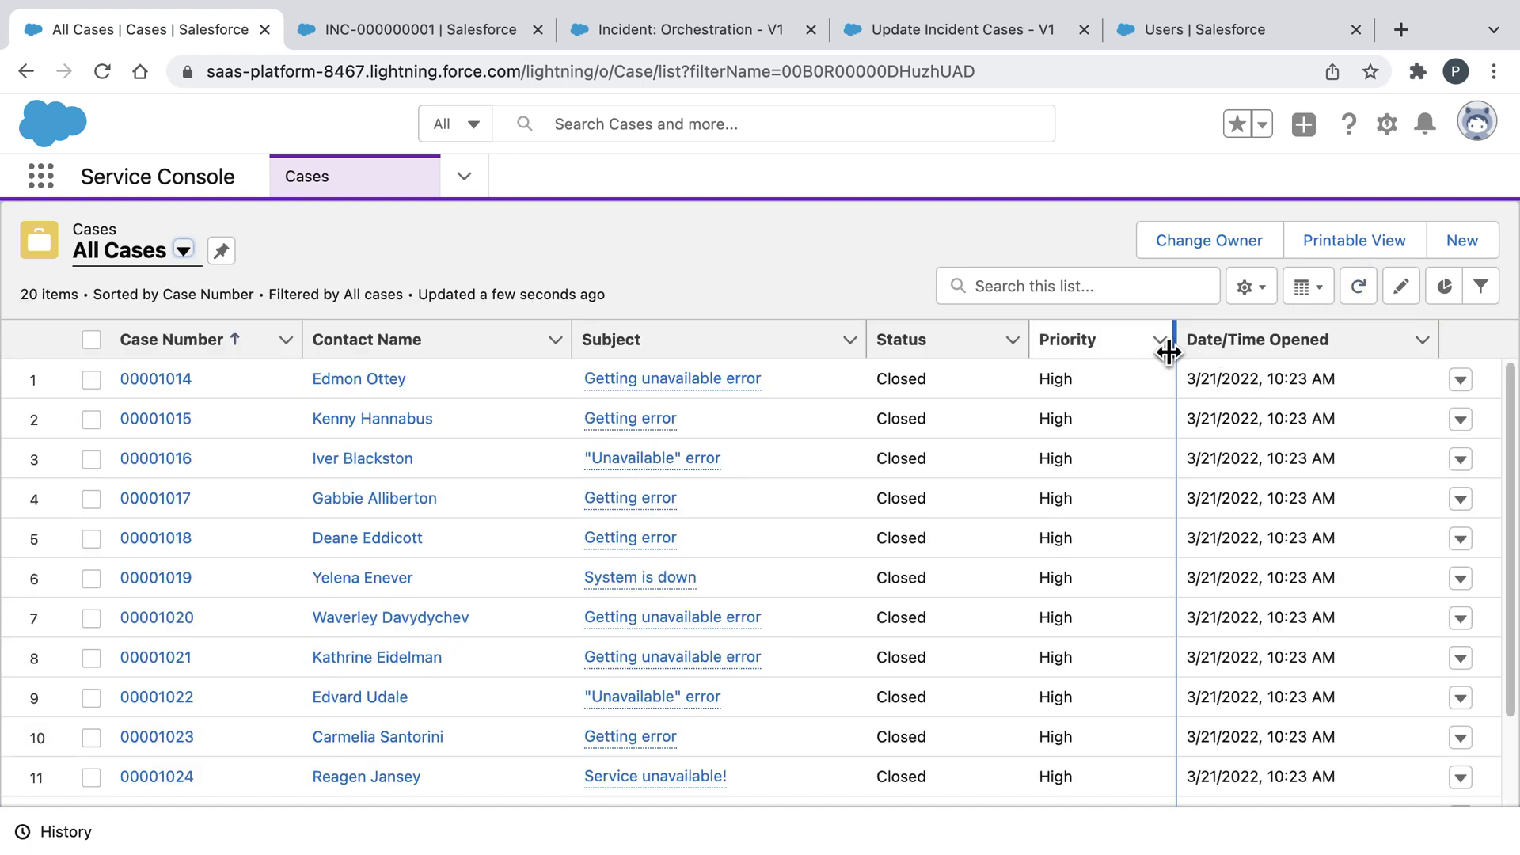